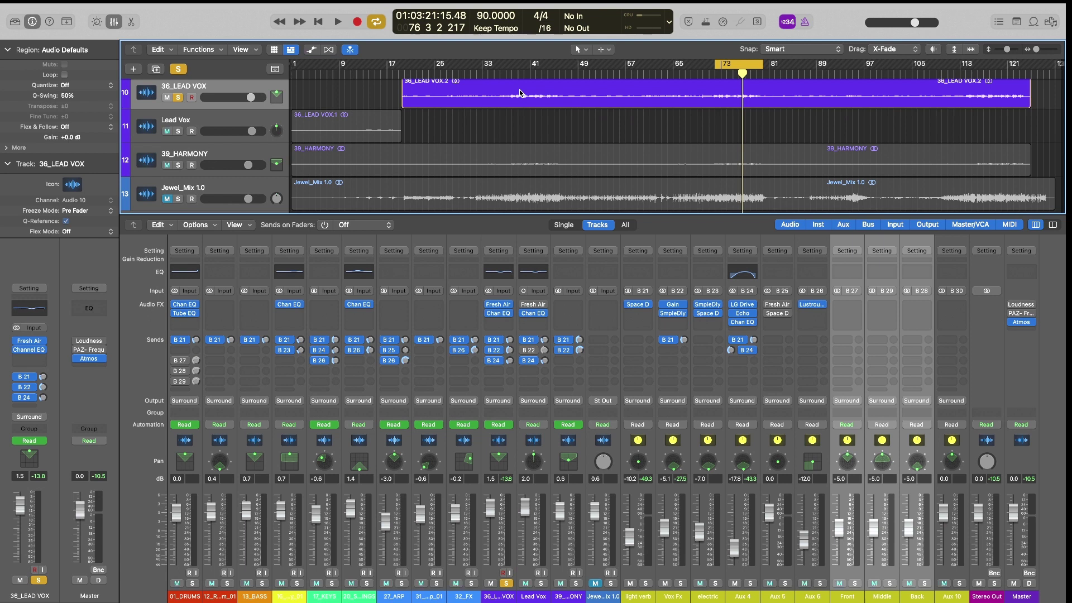
# Select the 36_LEAD VOX region and track, soloing then unsoloing 01_DRUMS along the way
pyautogui.scroll(2, 213, 137)
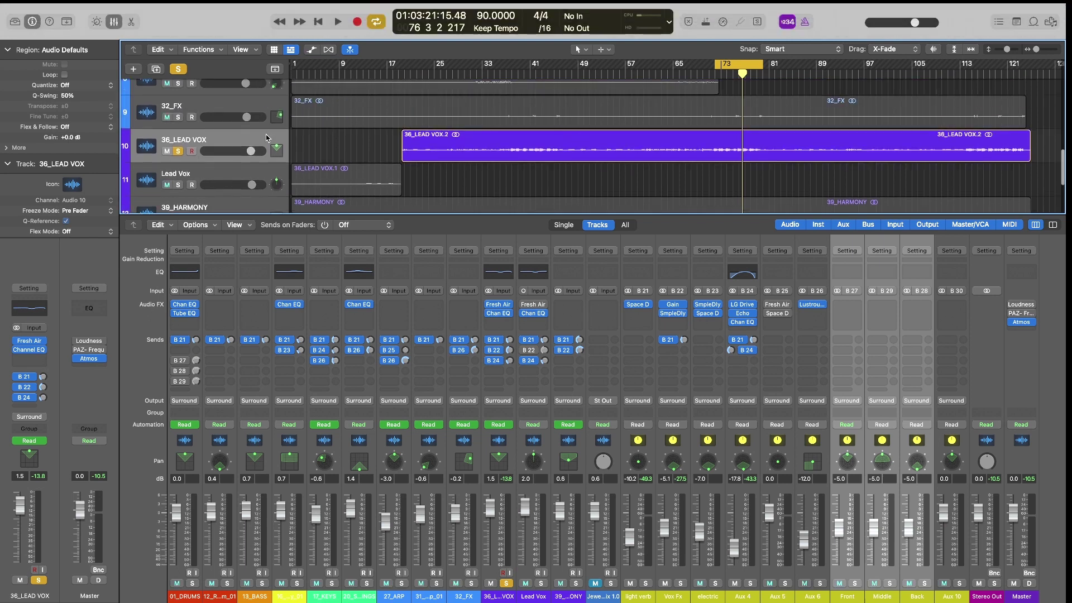
pyautogui.click(503, 154)
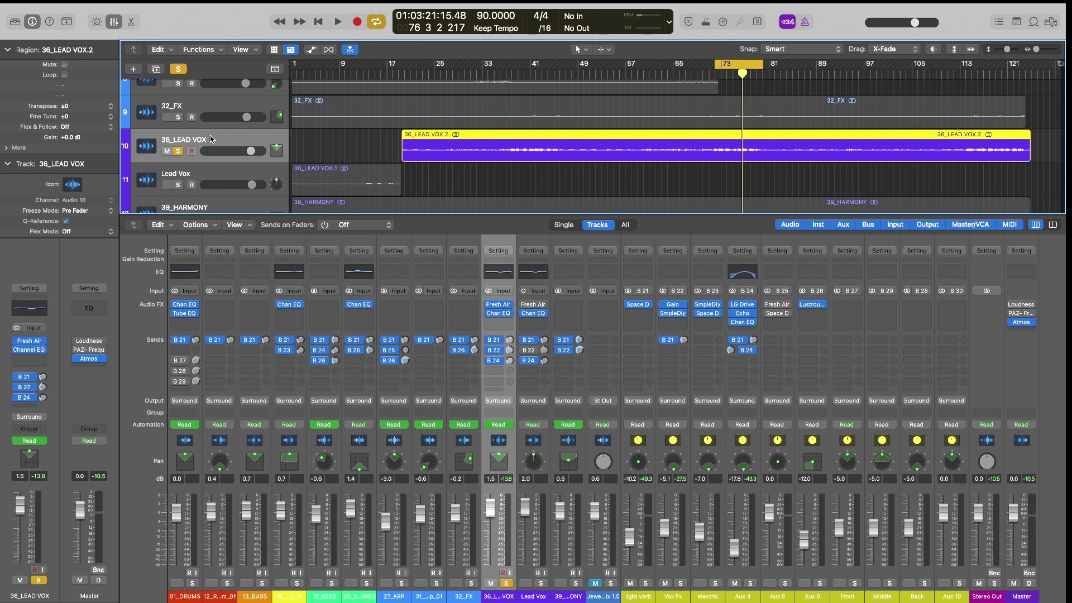
pyautogui.scroll(10, 472, 168)
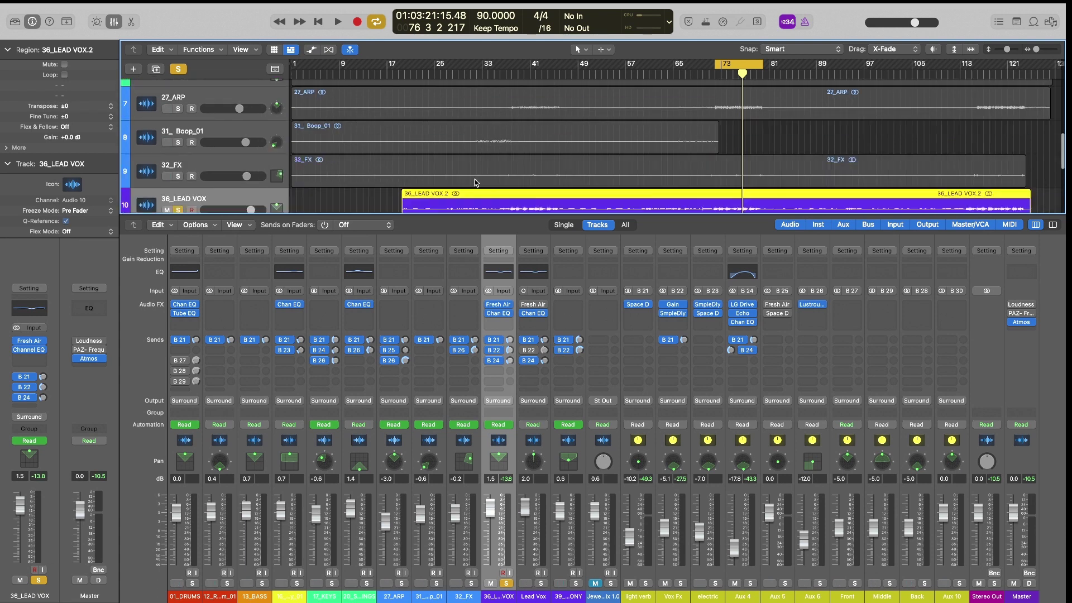
pyautogui.click(229, 89)
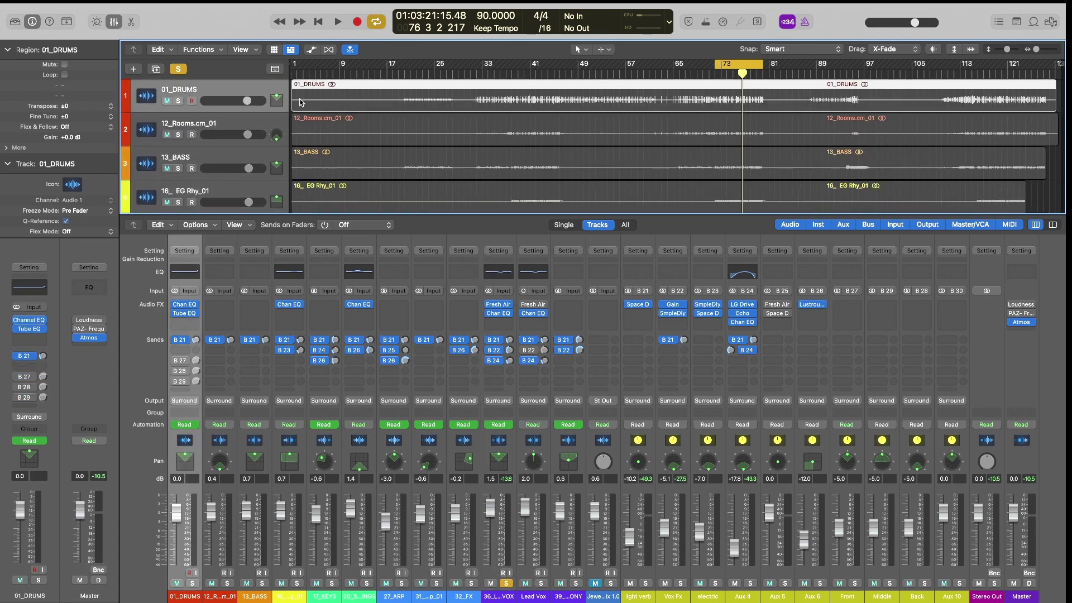
pyautogui.press('s')
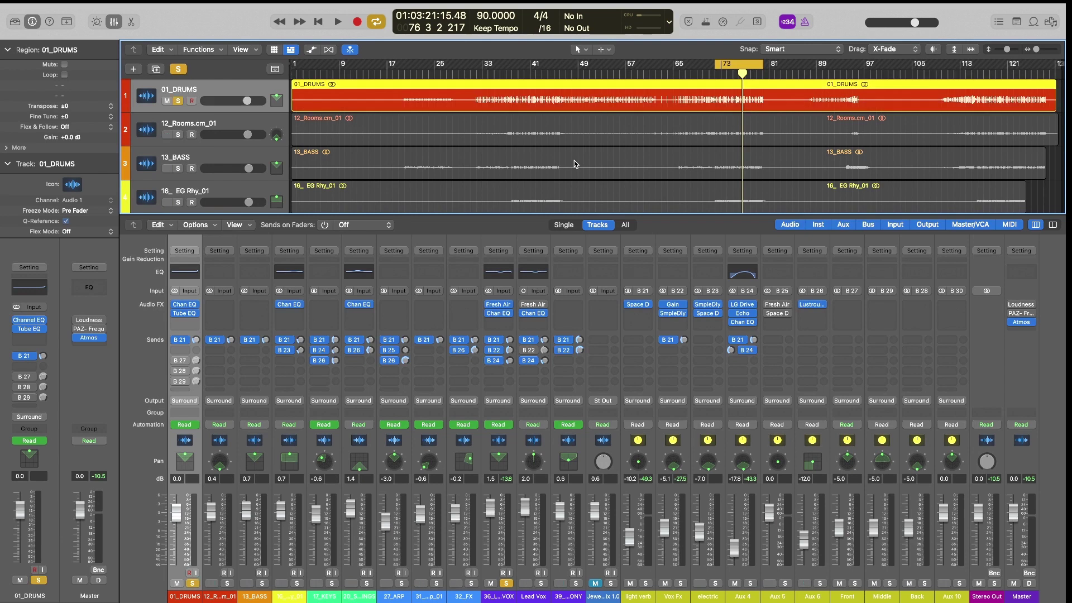
pyautogui.press('s')
pyautogui.scroll(-8, 575, 163)
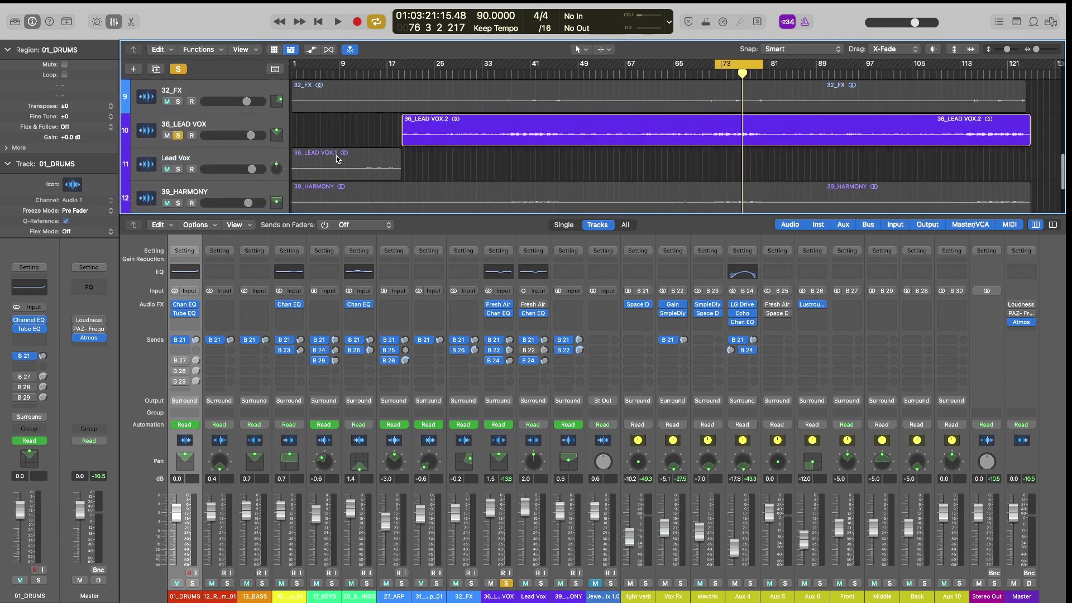
pyautogui.click(212, 127)
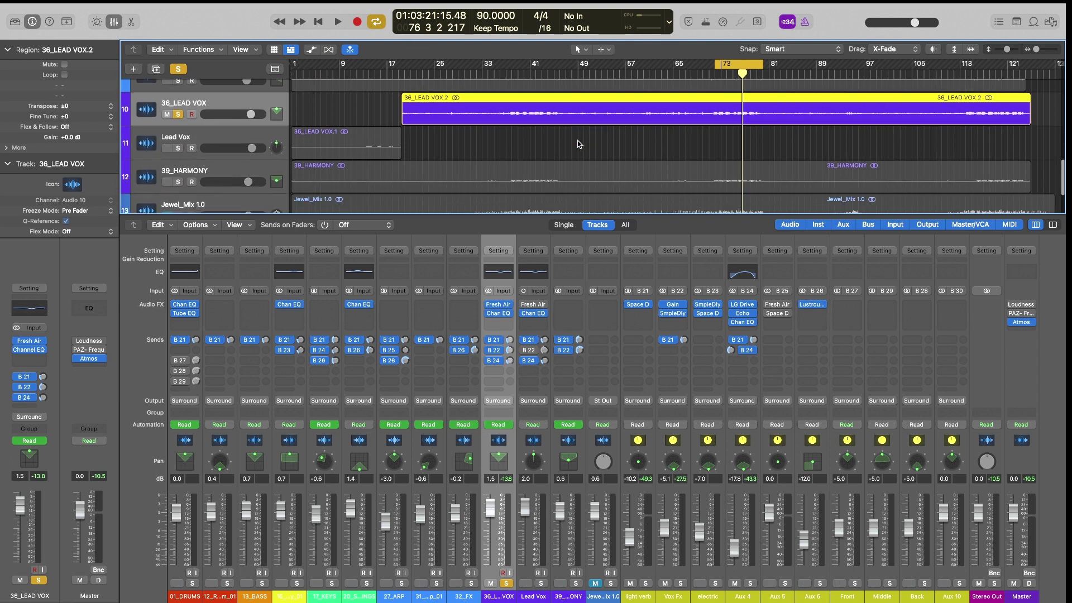
pyautogui.scroll(-1, 579, 145)
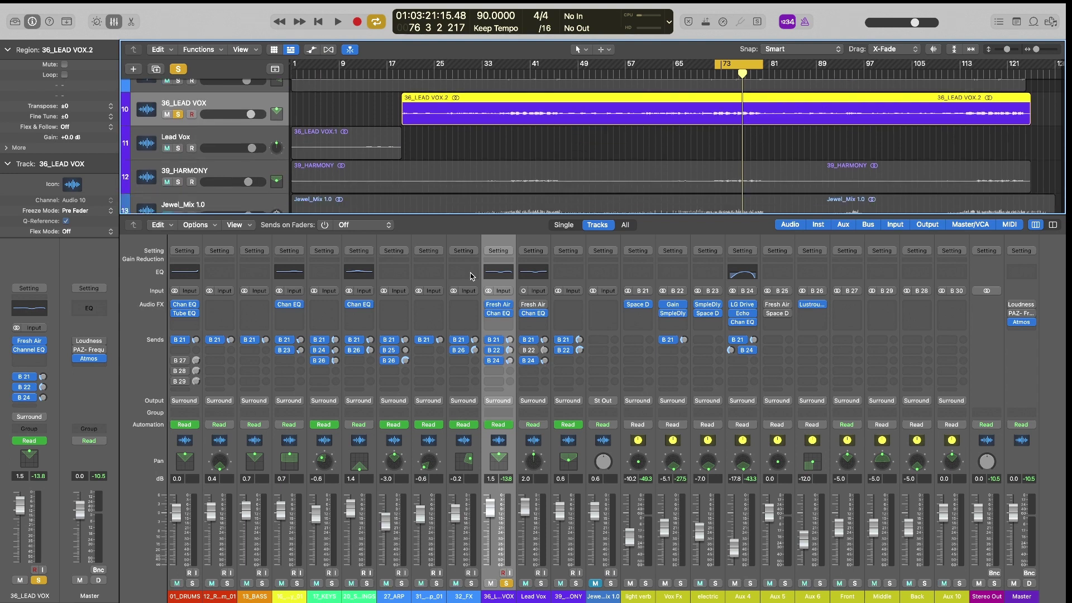
# Add lead vocal sends to Front (Bus 27), Middle (Bus 29) and Back (Bus 28)
pyautogui.click(491, 382)
pyautogui.moveTo(502, 398)
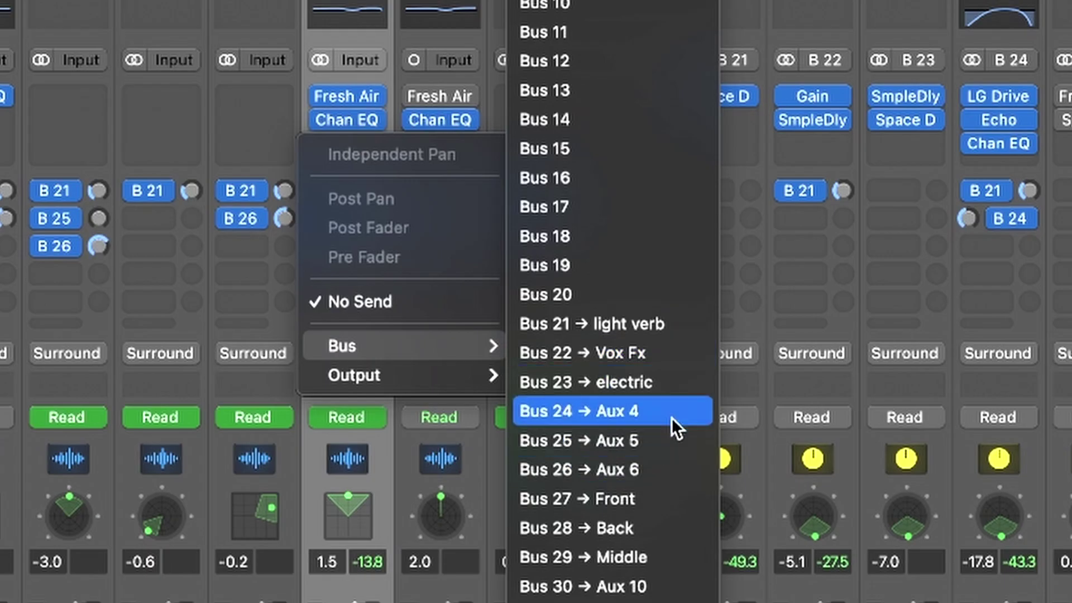
pyautogui.click(674, 499)
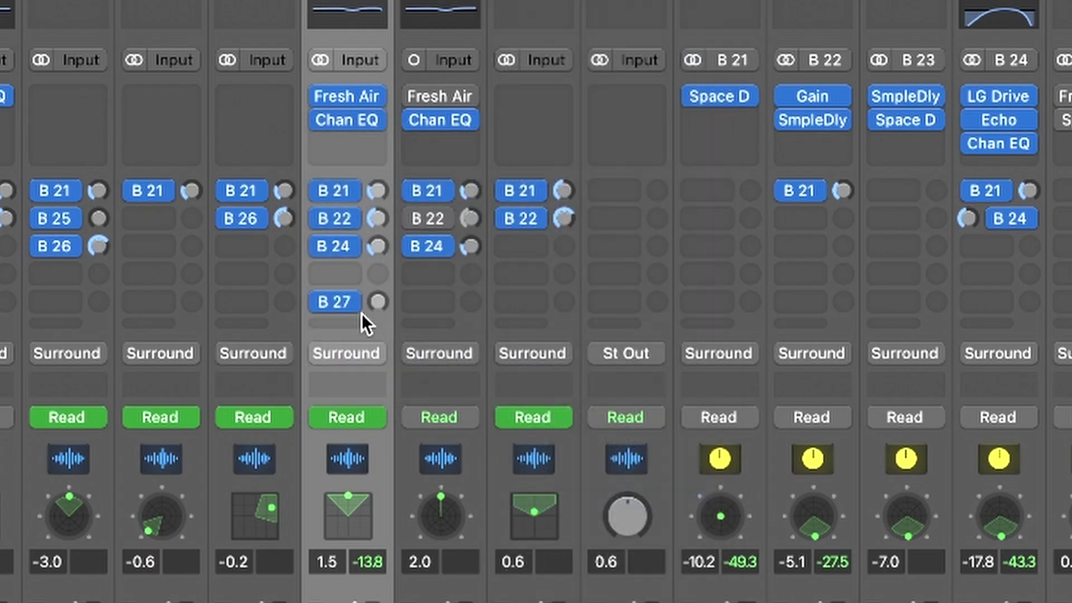
pyautogui.click(344, 325)
pyautogui.moveTo(391, 366)
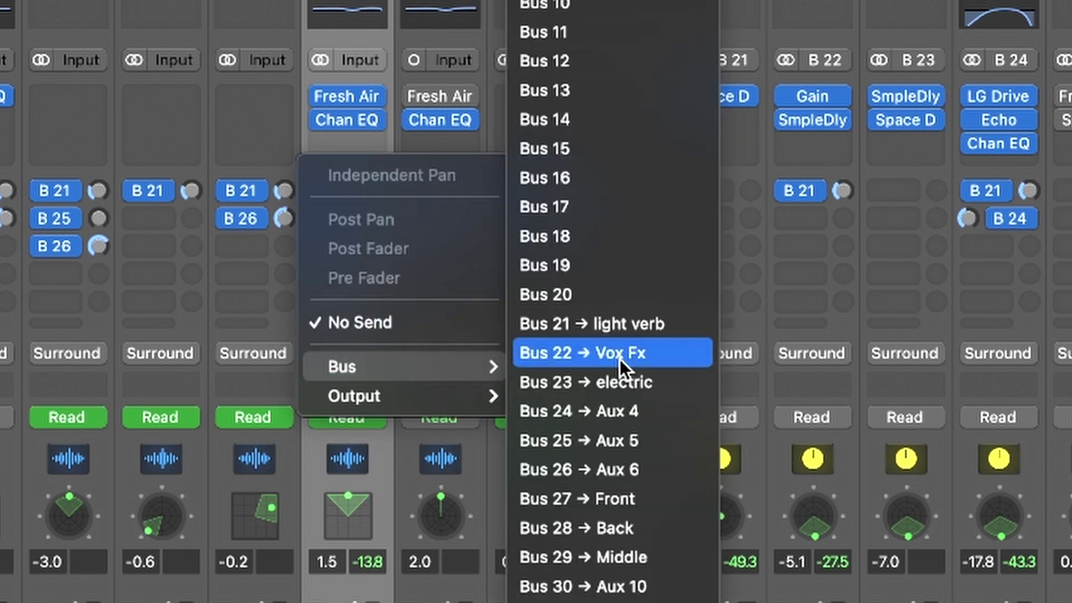
pyautogui.click(675, 558)
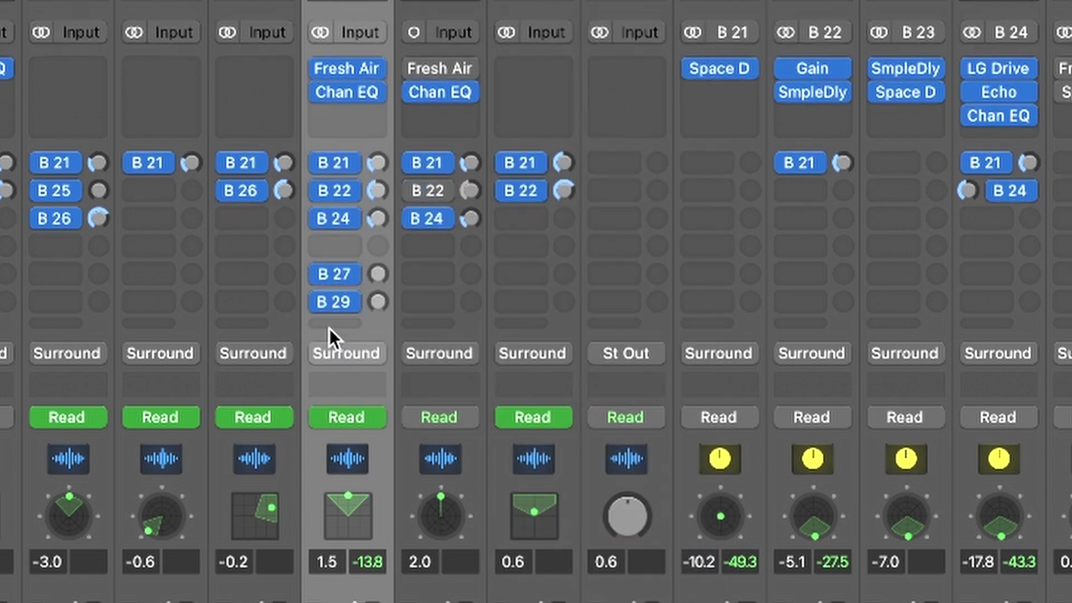
pyautogui.click(329, 328)
pyautogui.moveTo(383, 363)
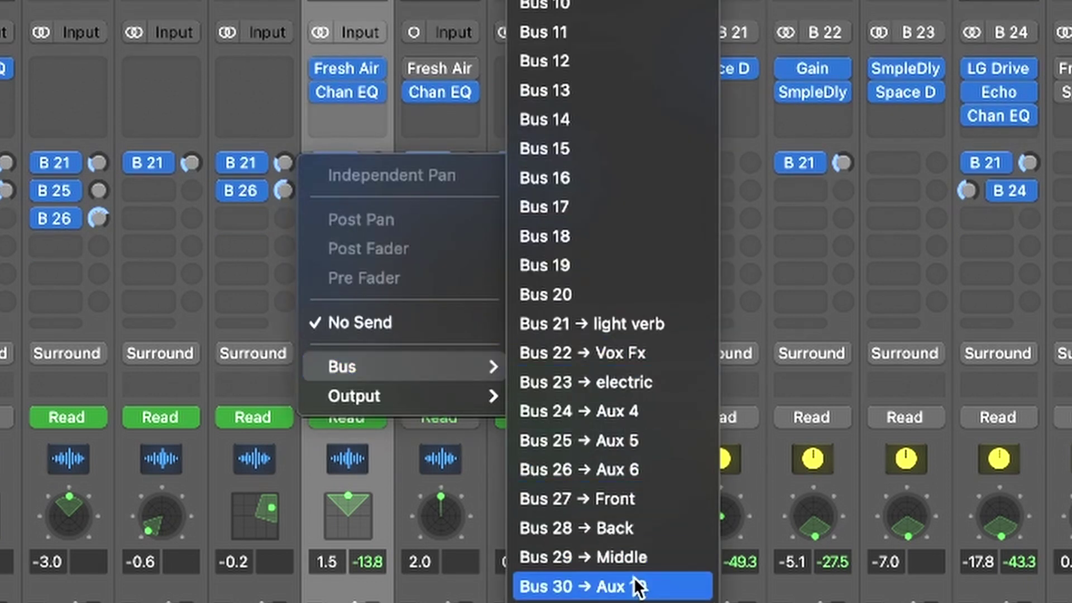
pyautogui.click(678, 531)
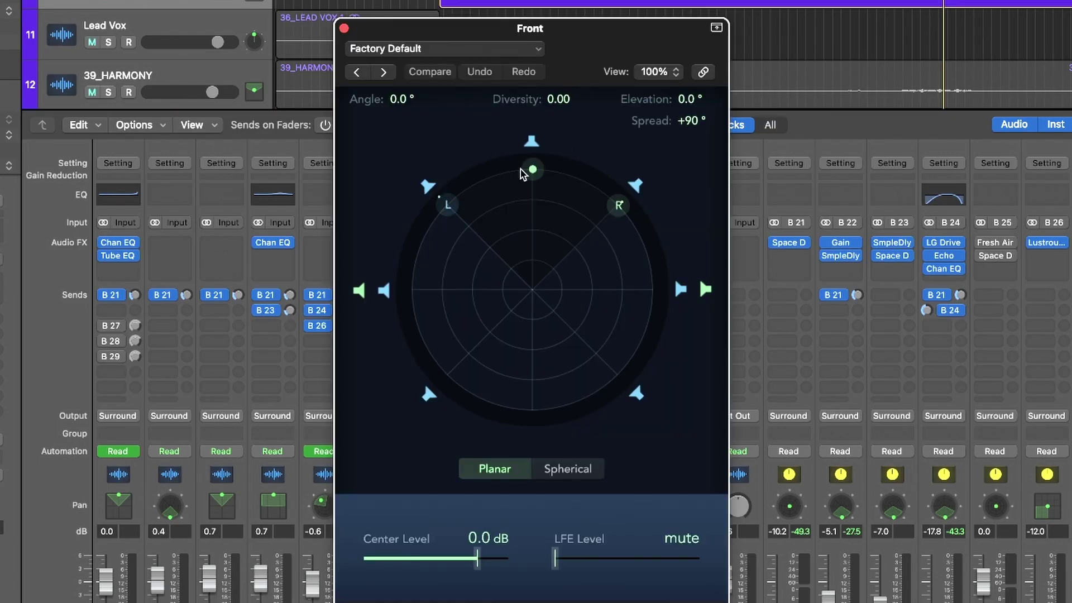
# Reset the Front aux surround panner to straight ahead and close it
pyautogui.moveTo(531, 169); pyautogui.dragTo(533, 170)
pyautogui.keyDown('alt'); pyautogui.click(534, 173); pyautogui.keyUp('alt')
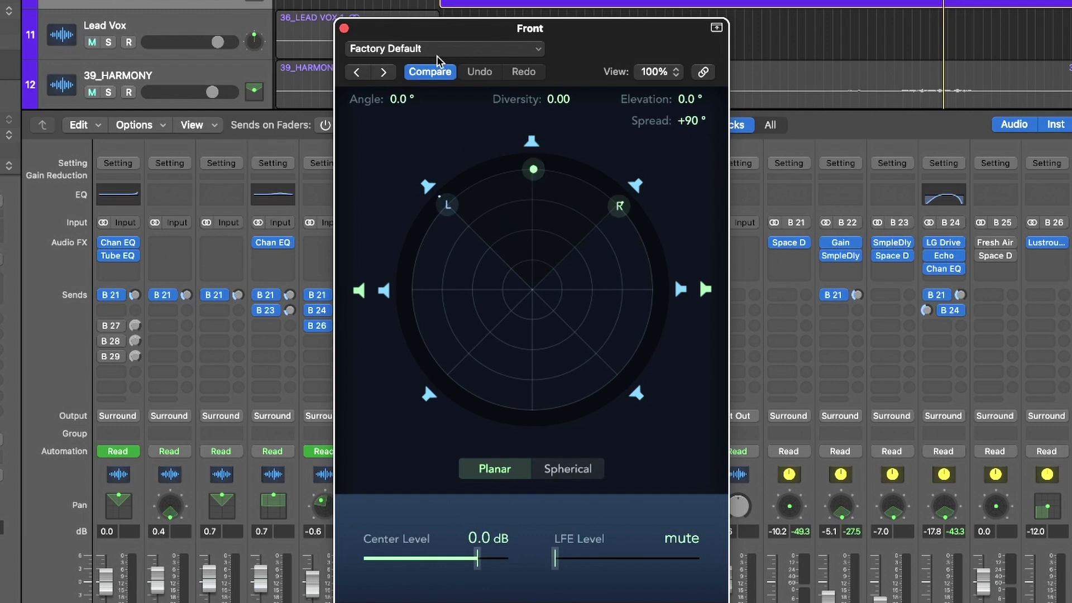
pyautogui.click(343, 28)
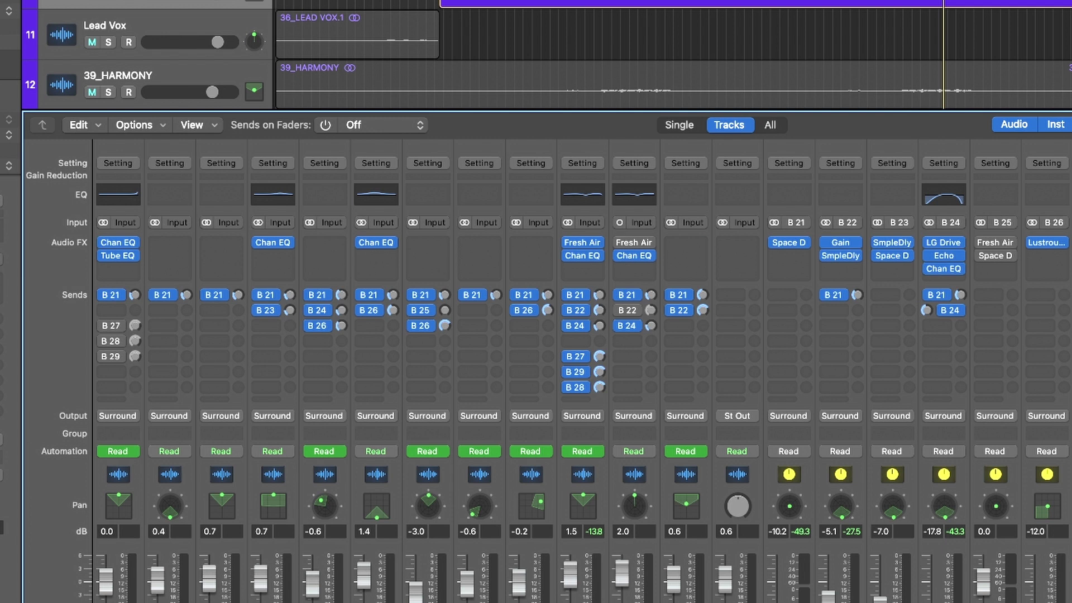
# Check the Middle panner stays front and the Back panner sits fully rear, closing both
pyautogui.doubleClick(1046, 507)
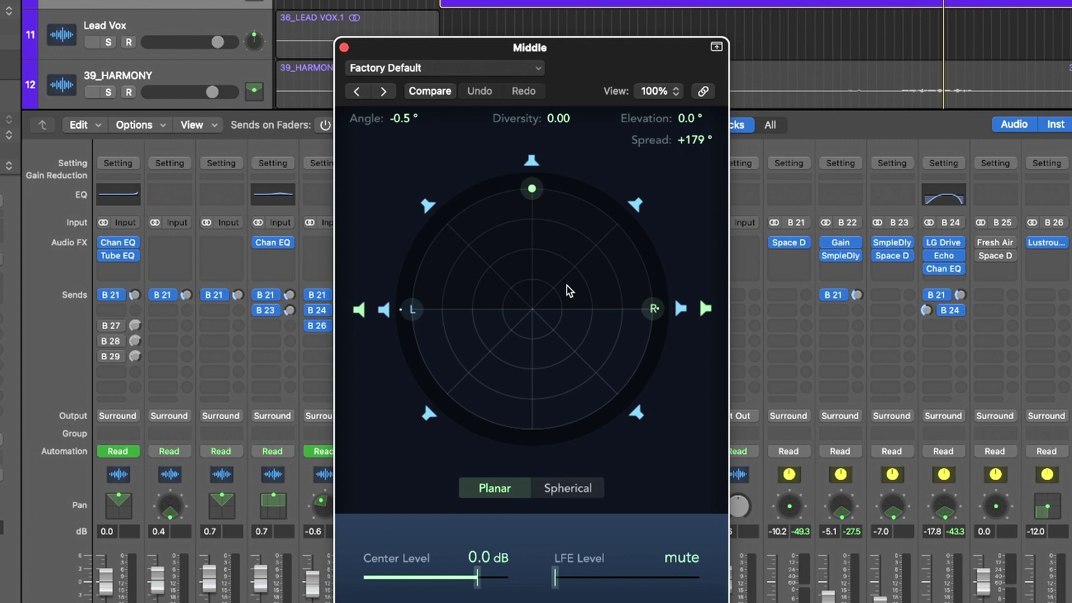
pyautogui.moveTo(531, 190); pyautogui.dragTo(533, 167)
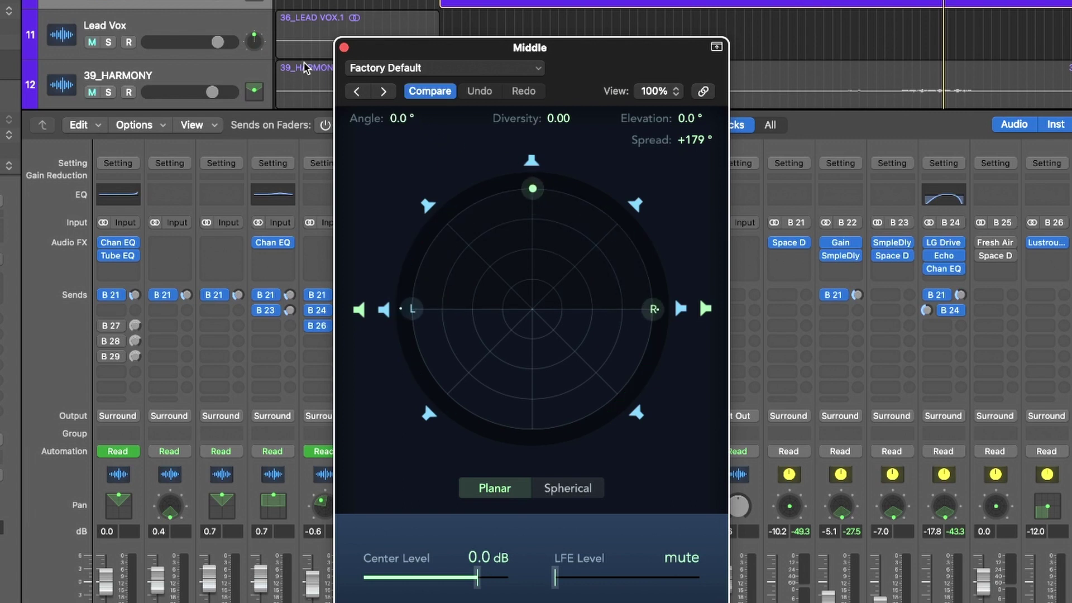
pyautogui.click(344, 48)
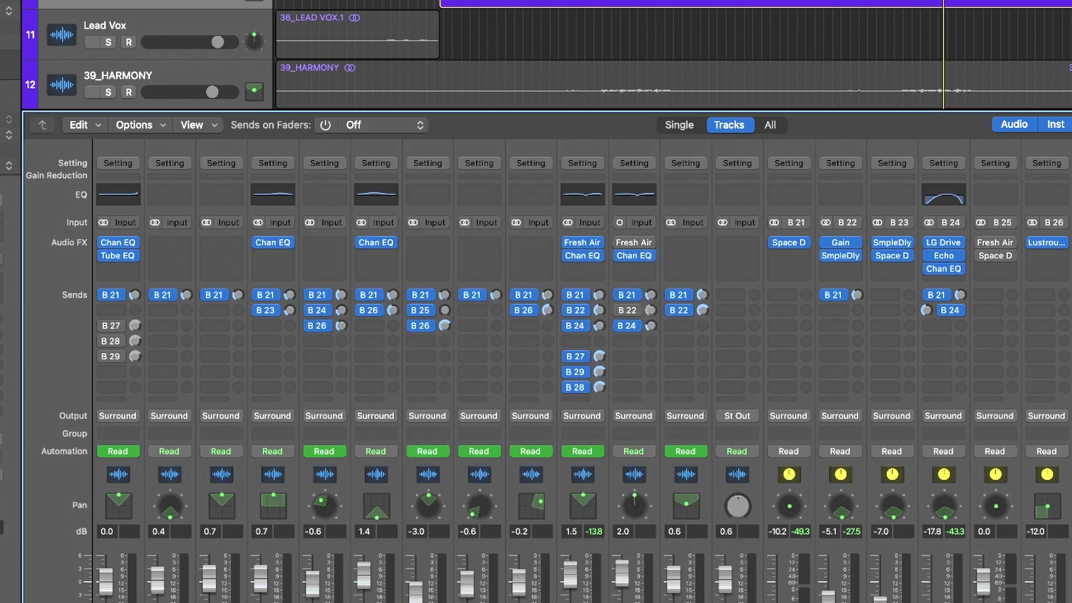
pyautogui.doubleClick(531, 505)
pyautogui.click(533, 429)
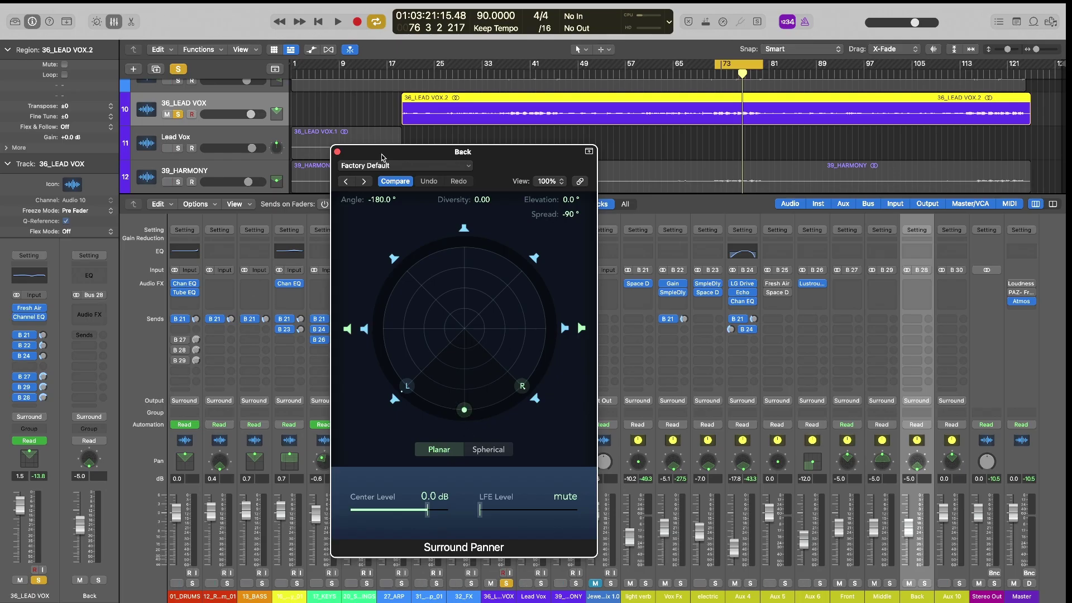
pyautogui.click(338, 152)
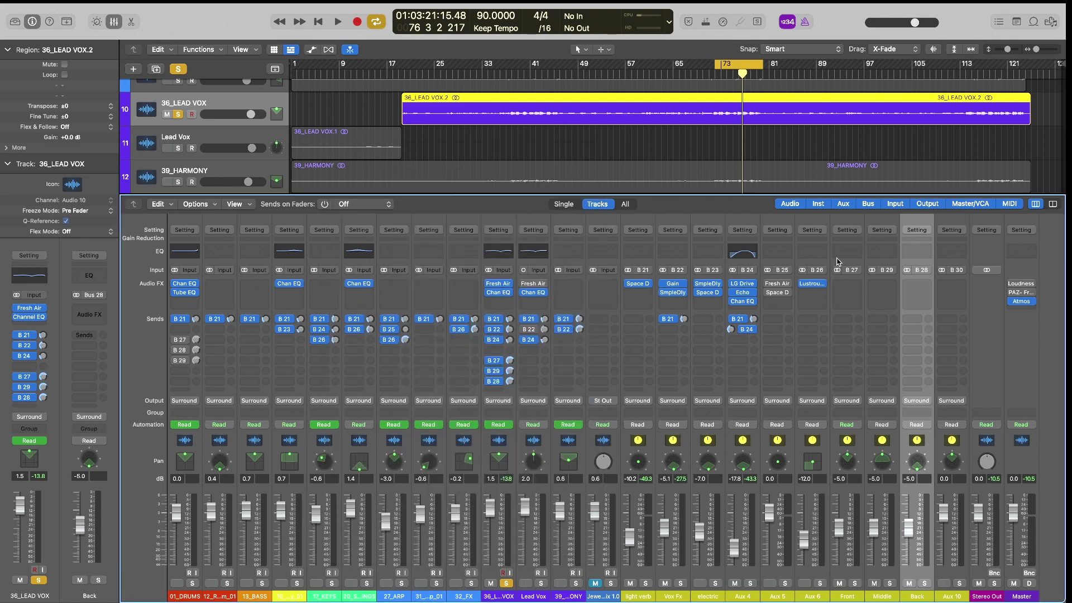
# Insert Sample Delay on the Front, Middle and Back auxes together
pyautogui.click(836, 221)
pyautogui.press('Down')
pyautogui.press('Down')
pyautogui.keyDown('shift'); pyautogui.click(848, 257); pyautogui.keyUp('shift')
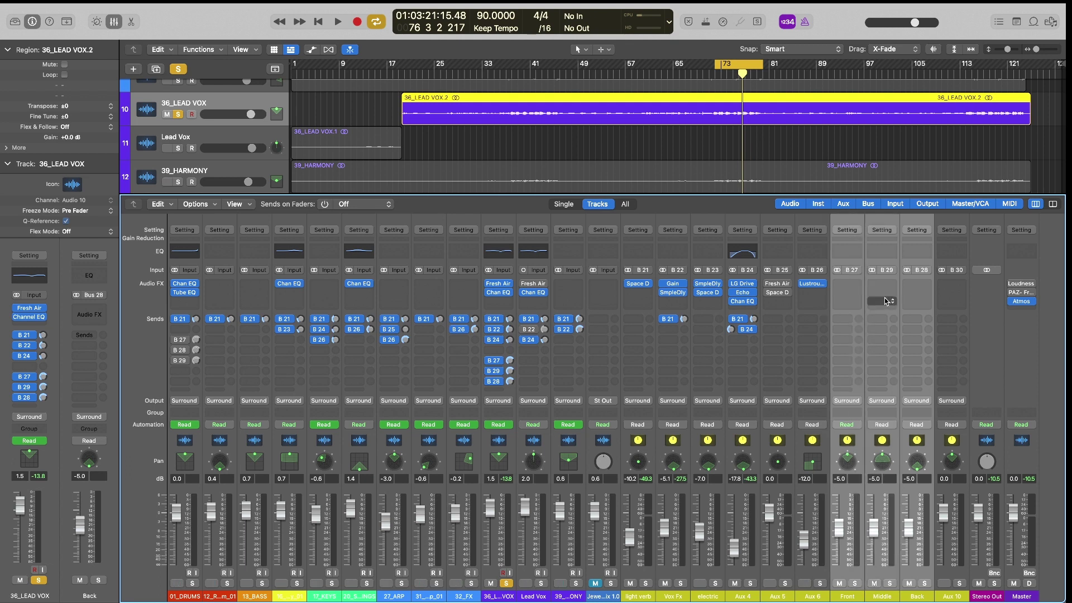
pyautogui.click(850, 283)
pyautogui.moveTo(862, 320)
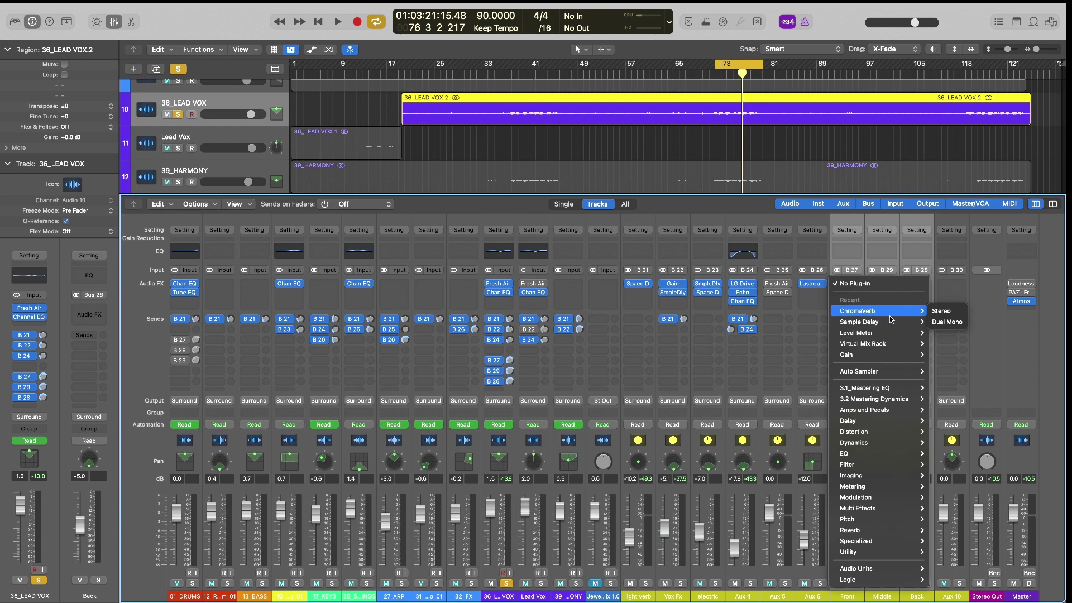
pyautogui.click(933, 315)
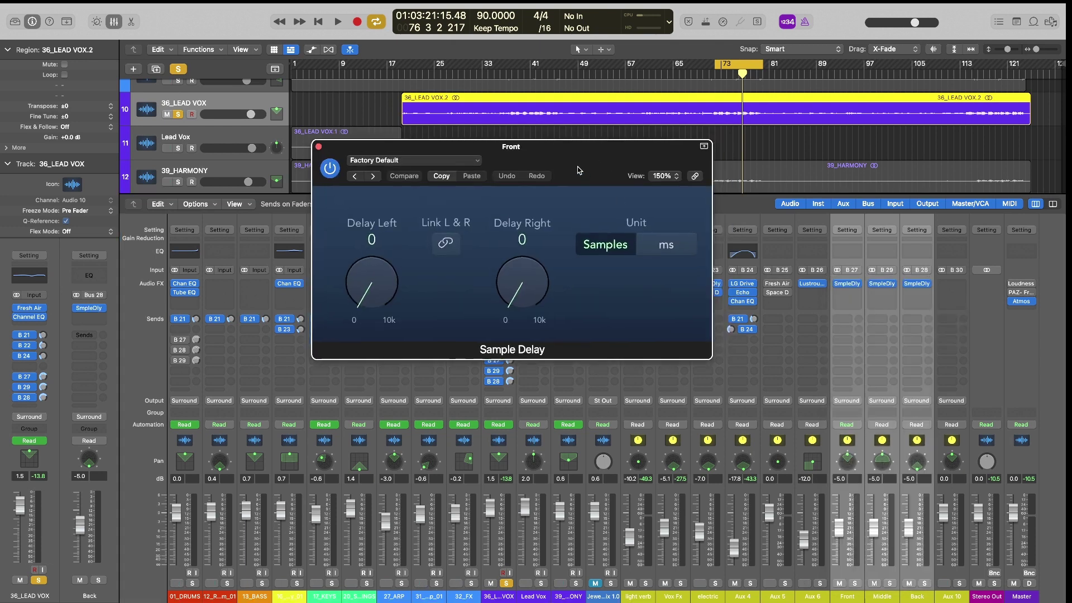
# Set the Front Sample Delay in ms to 5.9 ms left and 19.6 ms right
pyautogui.click(608, 241)
pyautogui.moveTo(482, 300); pyautogui.dragTo(481, 298)
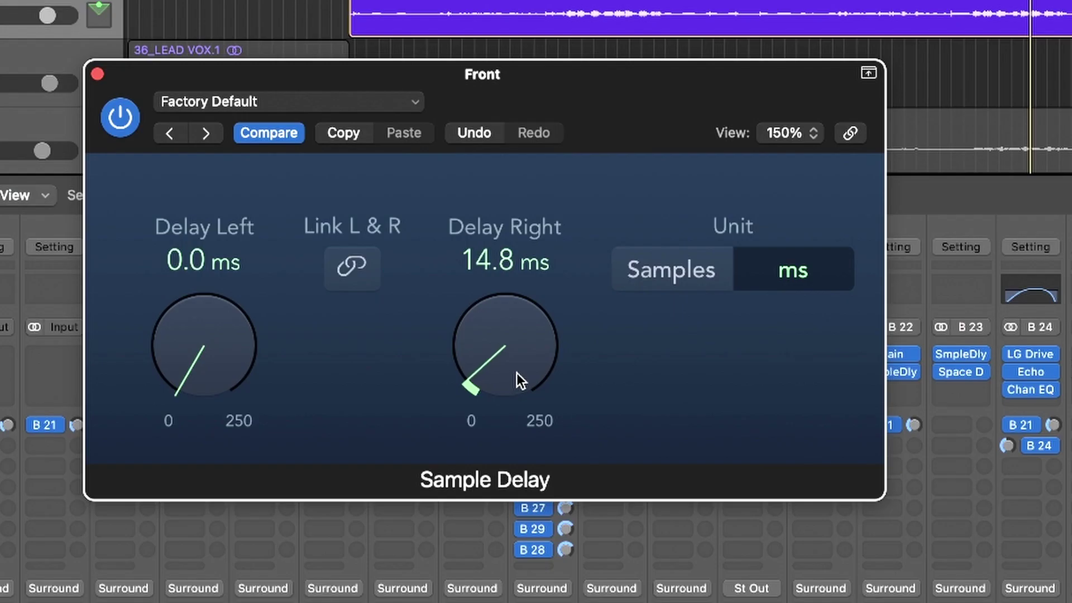
pyautogui.moveTo(226, 341); pyautogui.dragTo(227, 343)
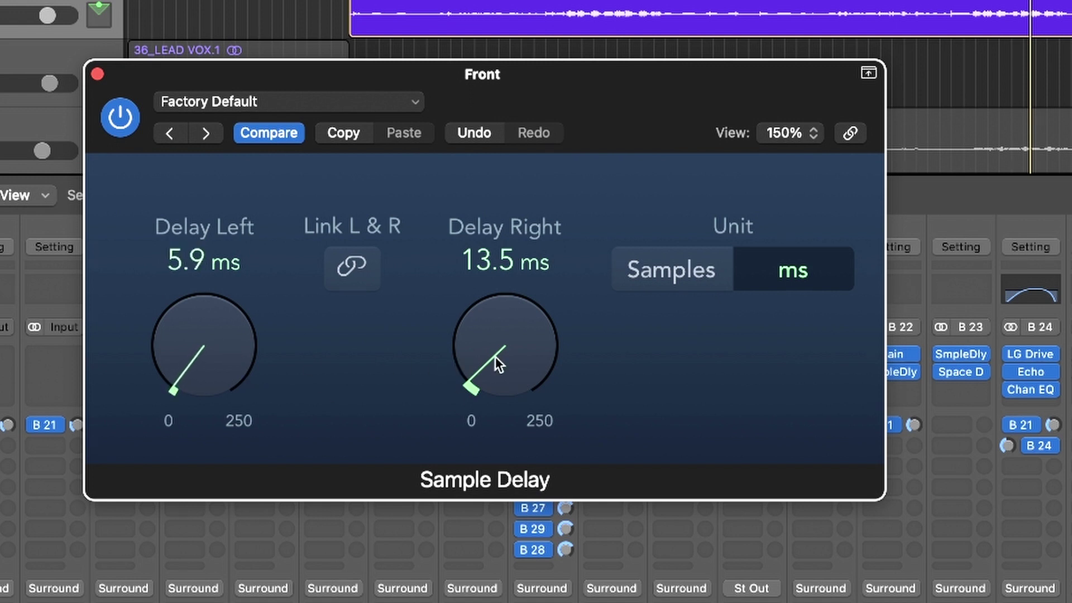
pyautogui.moveTo(495, 357); pyautogui.dragTo(491, 348)
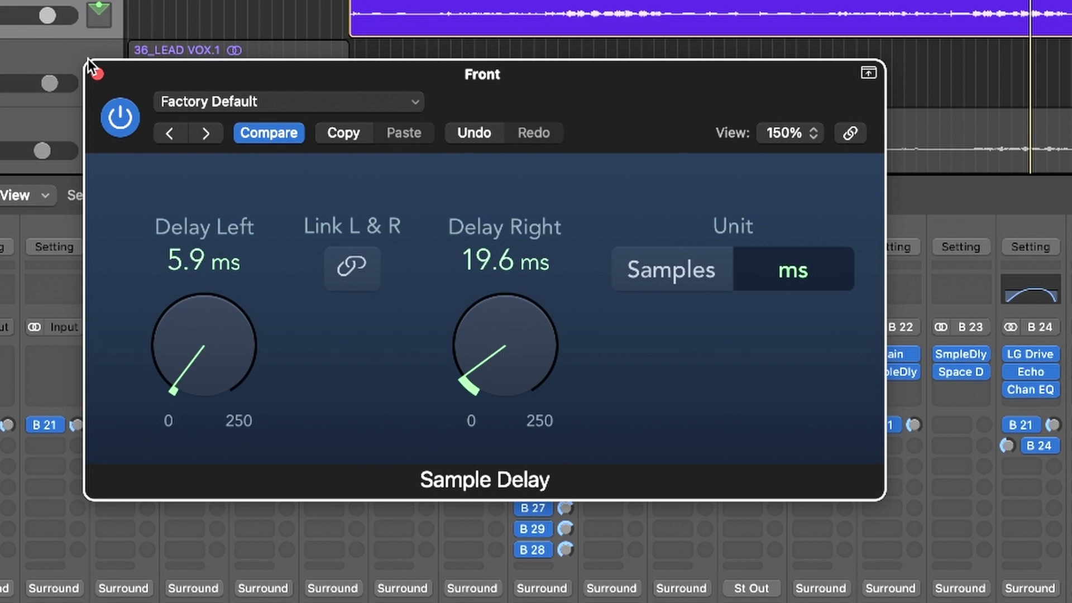
pyautogui.click(97, 74)
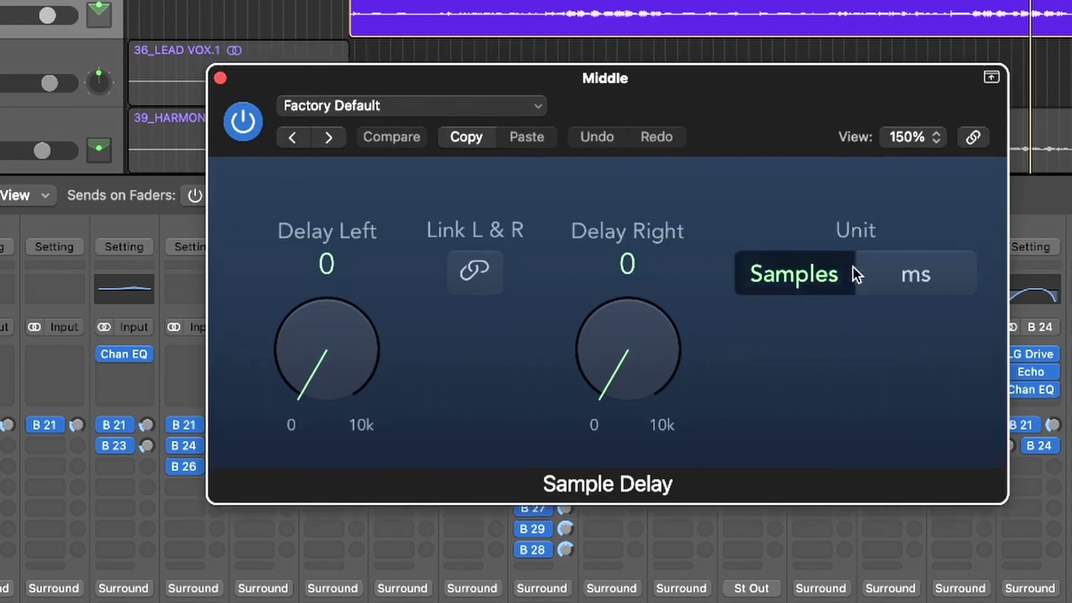
# Set the Middle Sample Delay in ms, with the left delay at 29.9 ms and the right delay raised
pyautogui.click(871, 282)
pyautogui.moveTo(748, 113); pyautogui.dragTo(747, 120)
pyautogui.moveTo(611, 393)
pyautogui.mouseDown()
pyautogui.moveTo(632, 377)
pyautogui.moveTo(632, 400)
pyautogui.moveTo(631, 383)
pyautogui.moveTo(628, 391)
pyautogui.mouseUp()
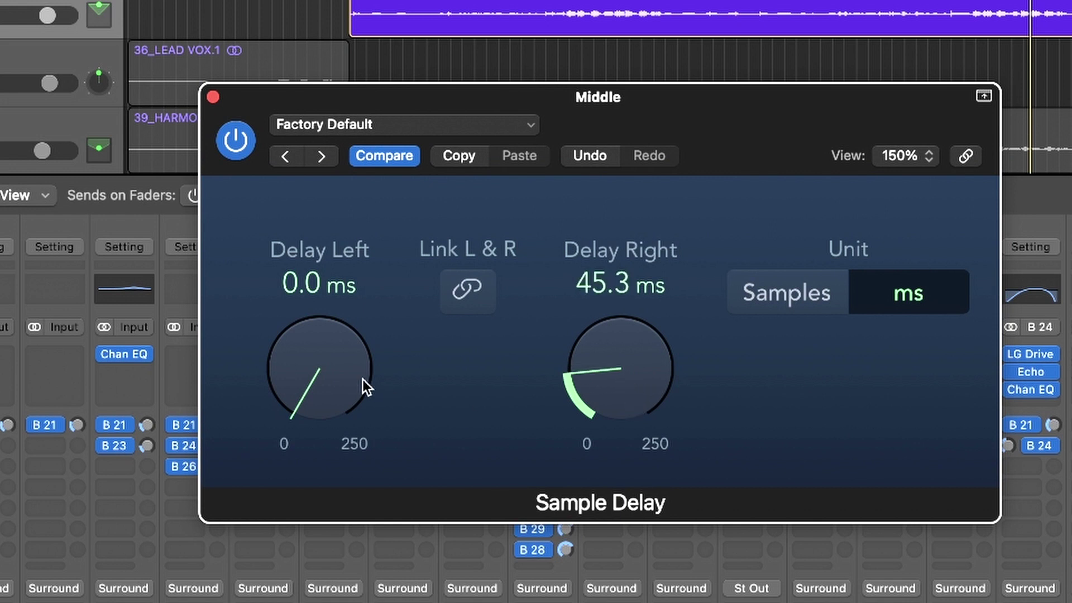
pyautogui.moveTo(363, 380); pyautogui.dragTo(337, 374)
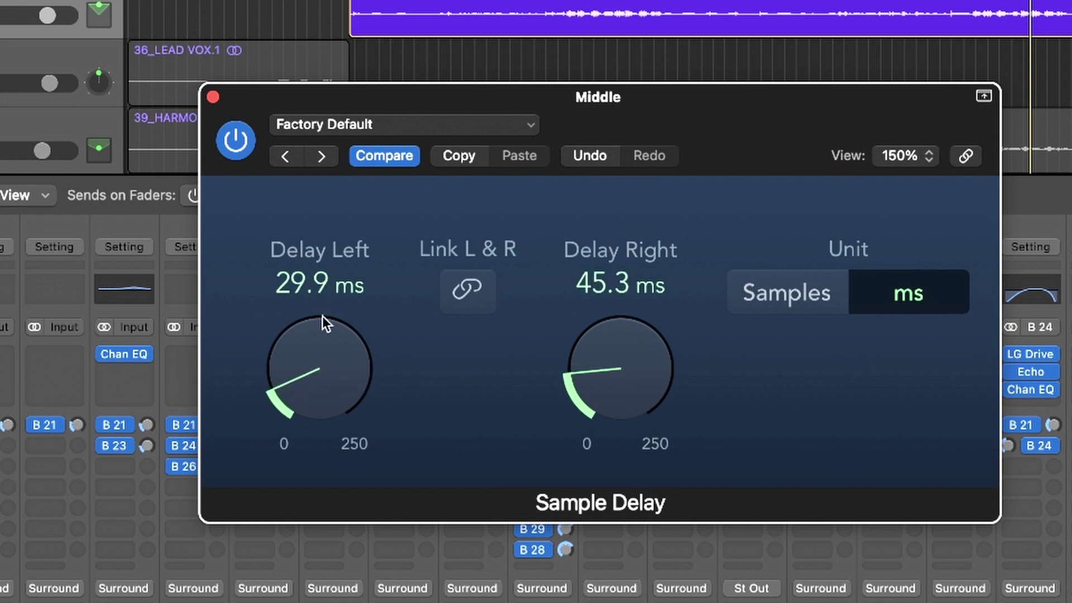
pyautogui.click(213, 97)
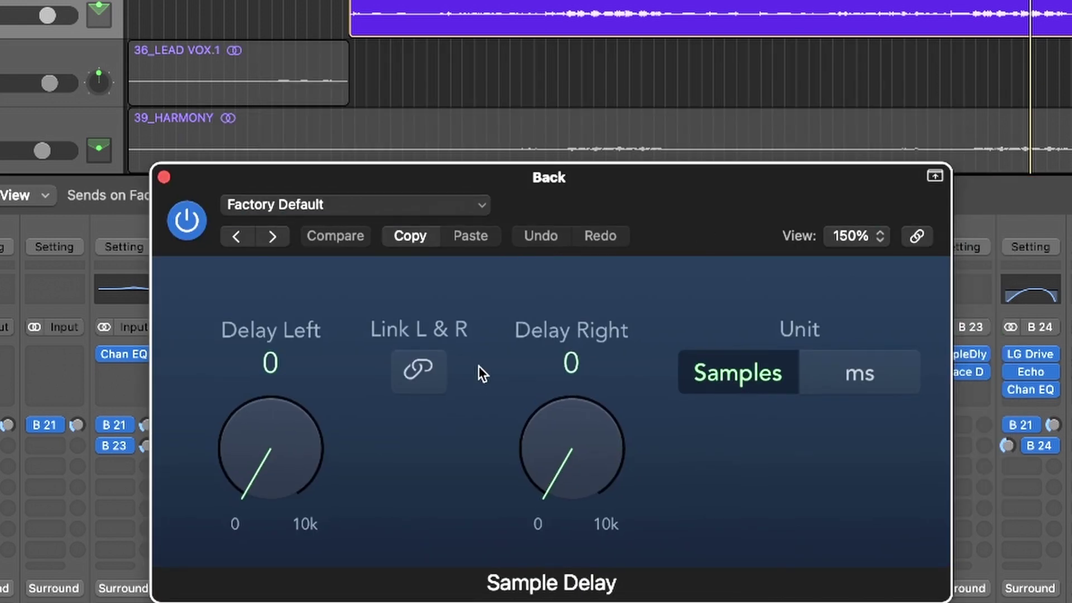
# Unlink the Back Sample Delay channels and set 61.3 ms left, 74.4 ms right
pyautogui.click(419, 371)
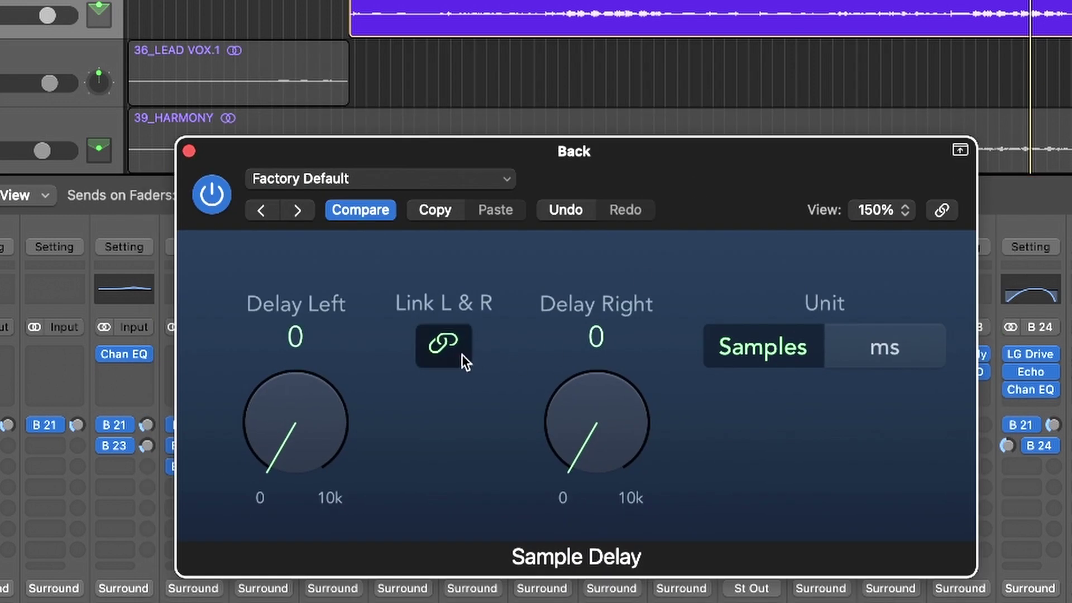
pyautogui.click(461, 354)
pyautogui.click(829, 346)
pyautogui.moveTo(663, 178); pyautogui.dragTo(694, 158)
pyautogui.moveTo(614, 346); pyautogui.dragTo(638, 423)
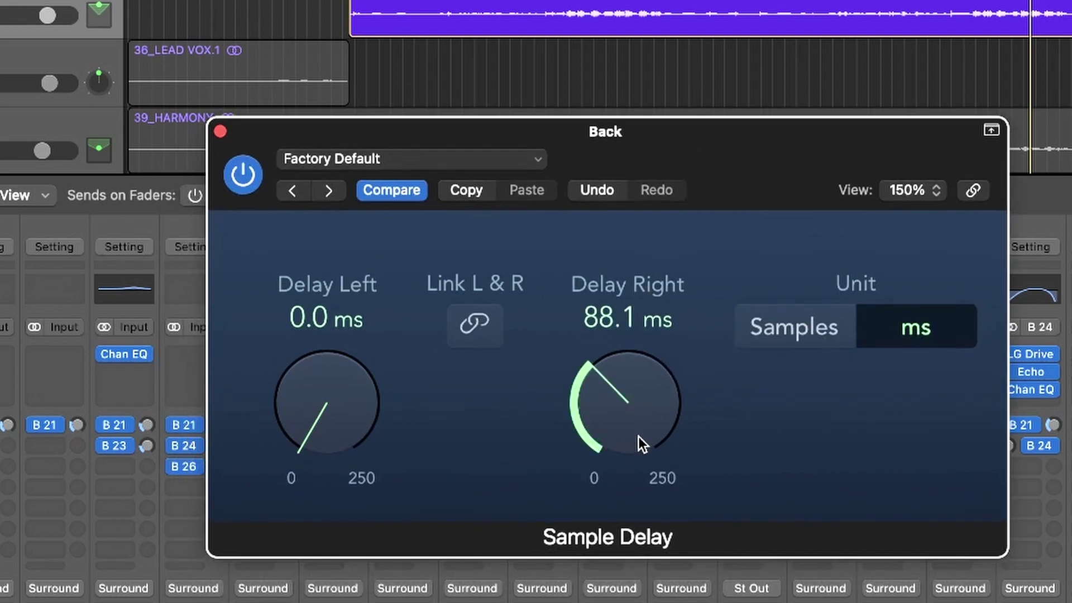
pyautogui.moveTo(638, 437)
pyautogui.mouseDown()
pyautogui.moveTo(636, 417)
pyautogui.moveTo(636, 455)
pyautogui.mouseUp()
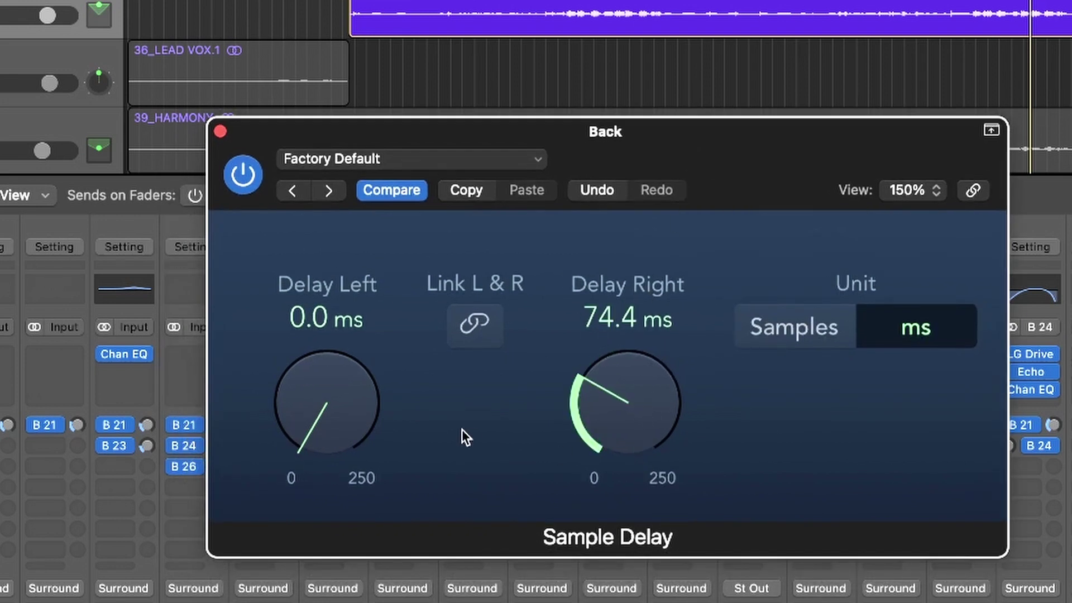
pyautogui.moveTo(327, 399); pyautogui.dragTo(336, 449)
pyautogui.moveTo(756, 126); pyautogui.dragTo(793, 109)
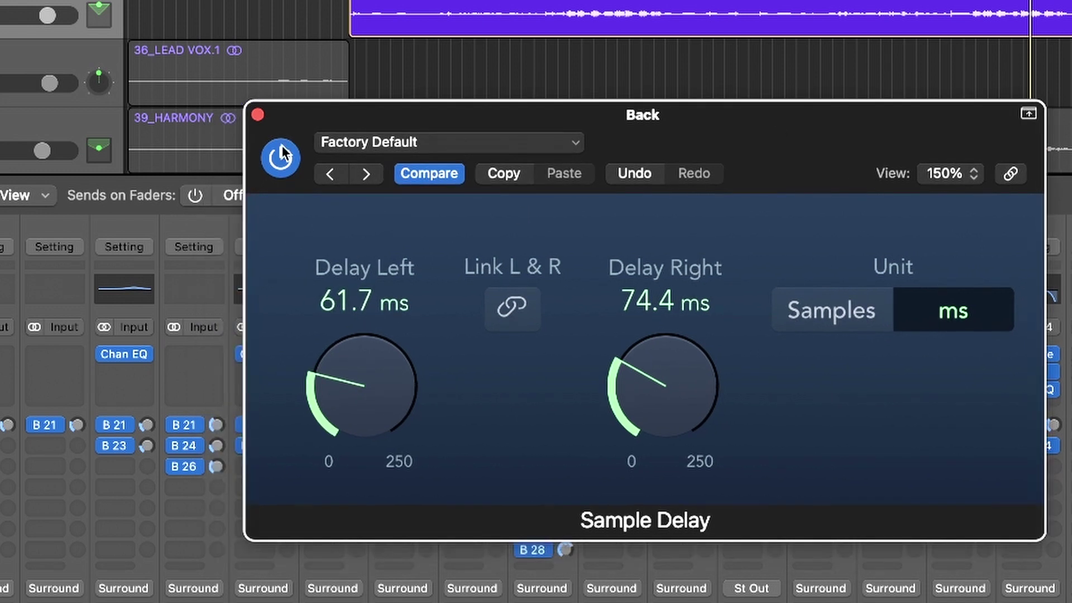
pyautogui.scroll(-2, 371, 378)
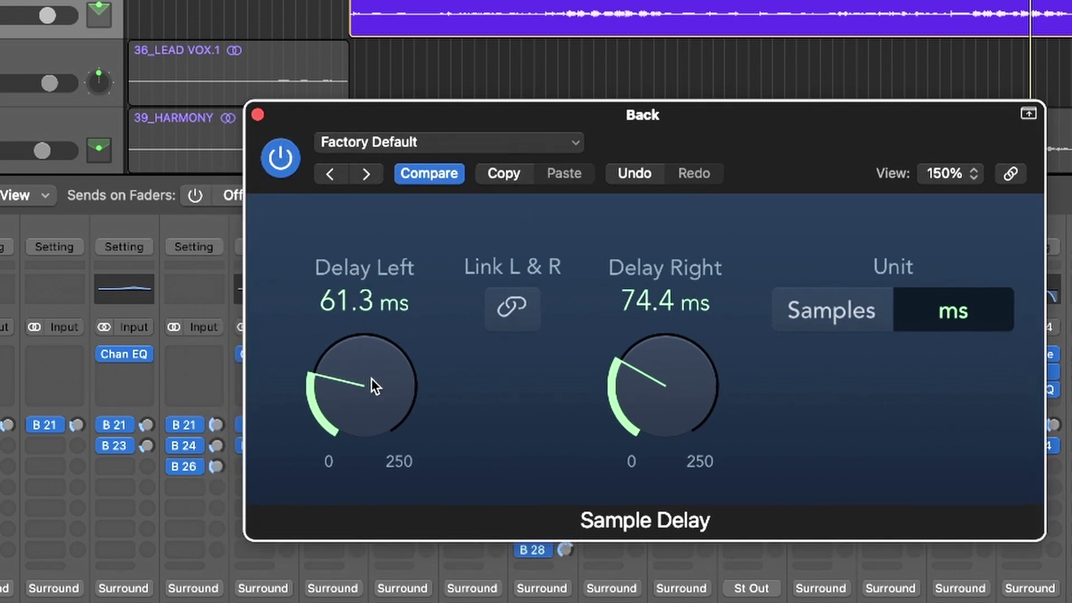
pyautogui.click(254, 109)
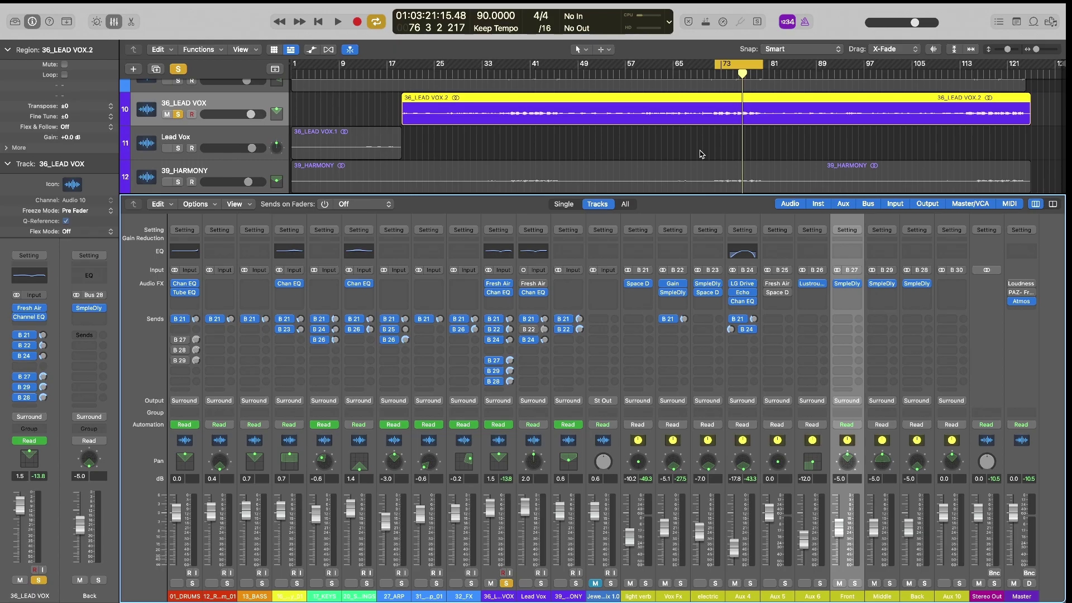
# Play the soloed lead vocal, bypass its B 24 and B 22 sends, then stop
pyautogui.click(520, 159)
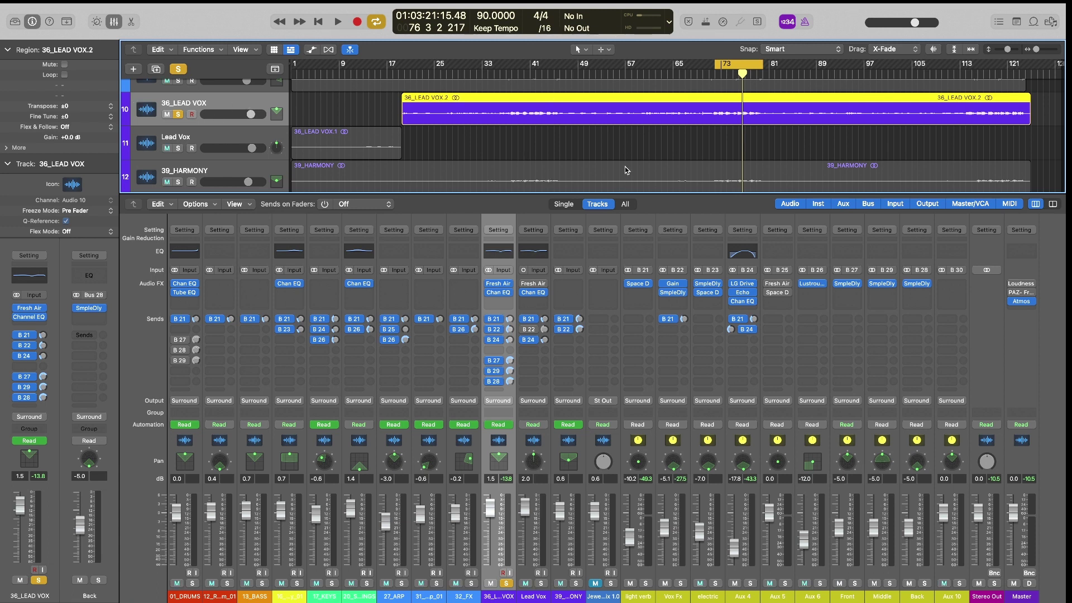
pyautogui.press('space')
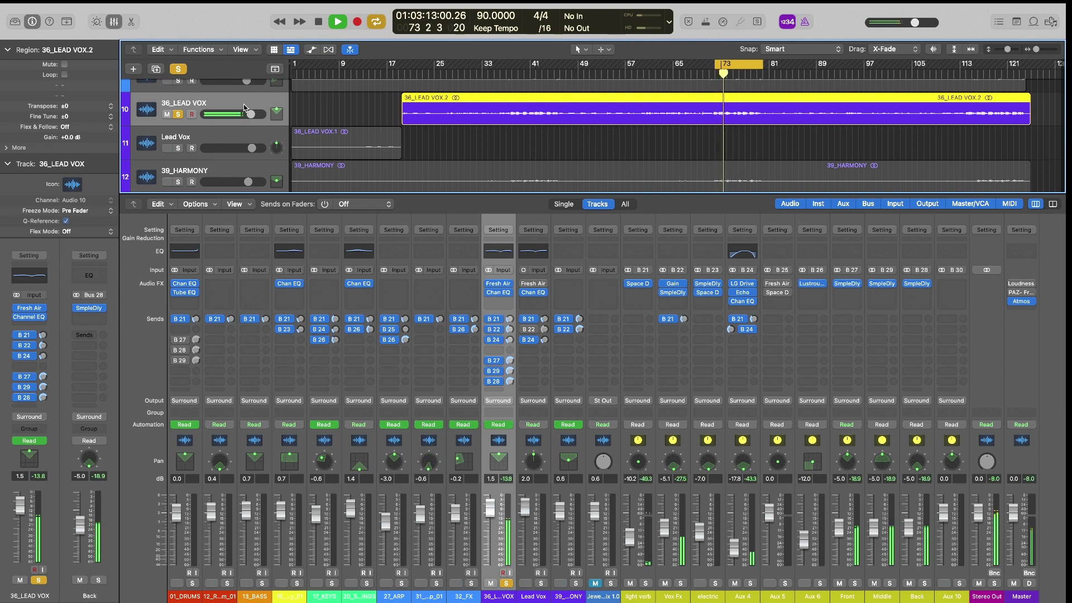
pyautogui.keyDown('super'); pyautogui.click(493, 339); pyautogui.keyUp('super')
pyautogui.keyDown('super'); pyautogui.click(491, 329); pyautogui.keyUp('super')
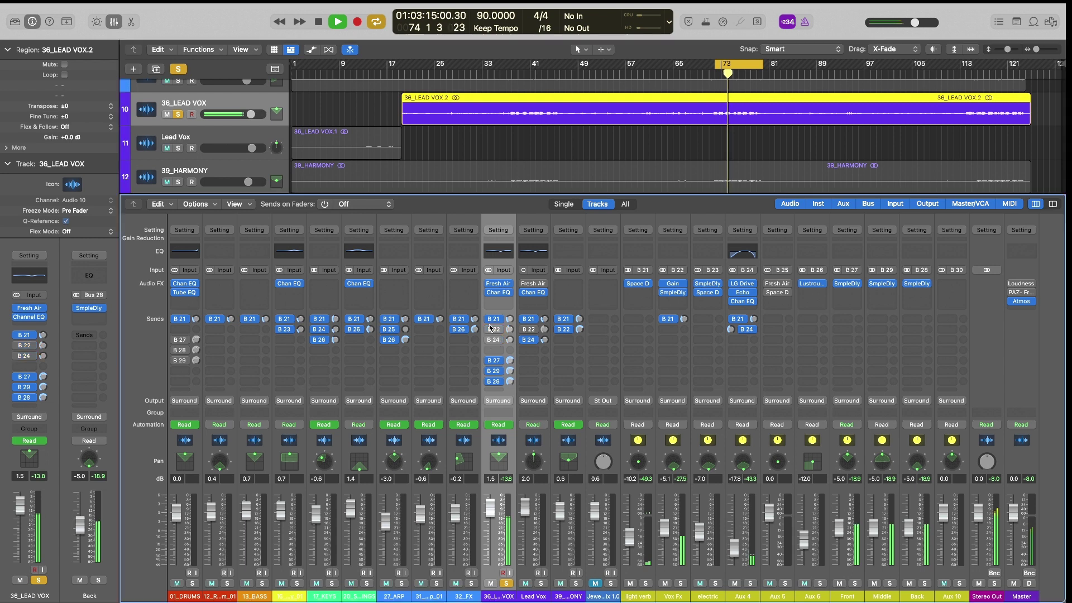
pyautogui.click(547, 144)
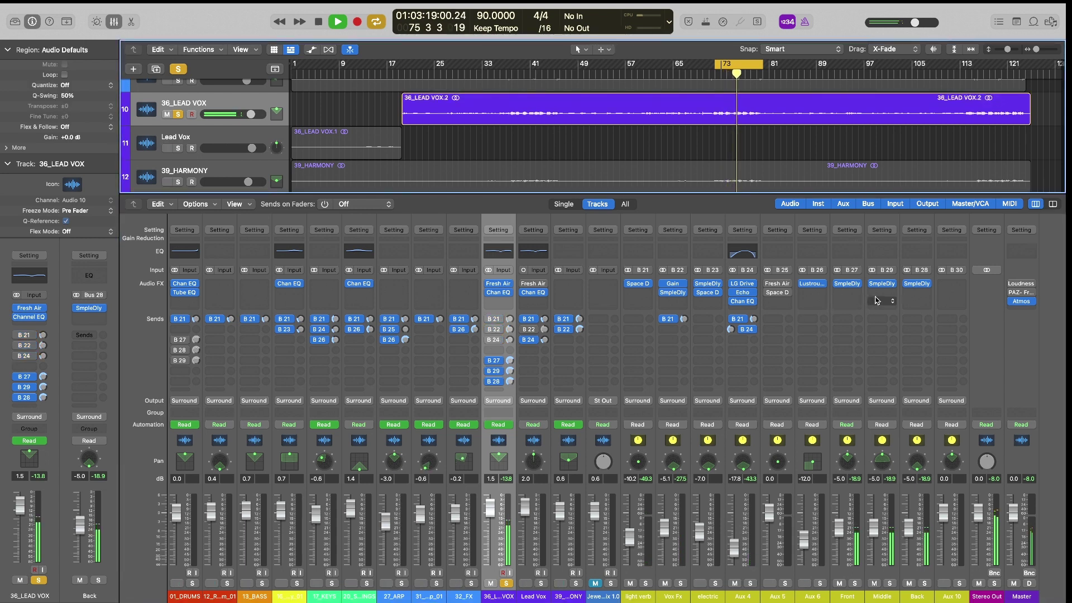
pyautogui.press('space')
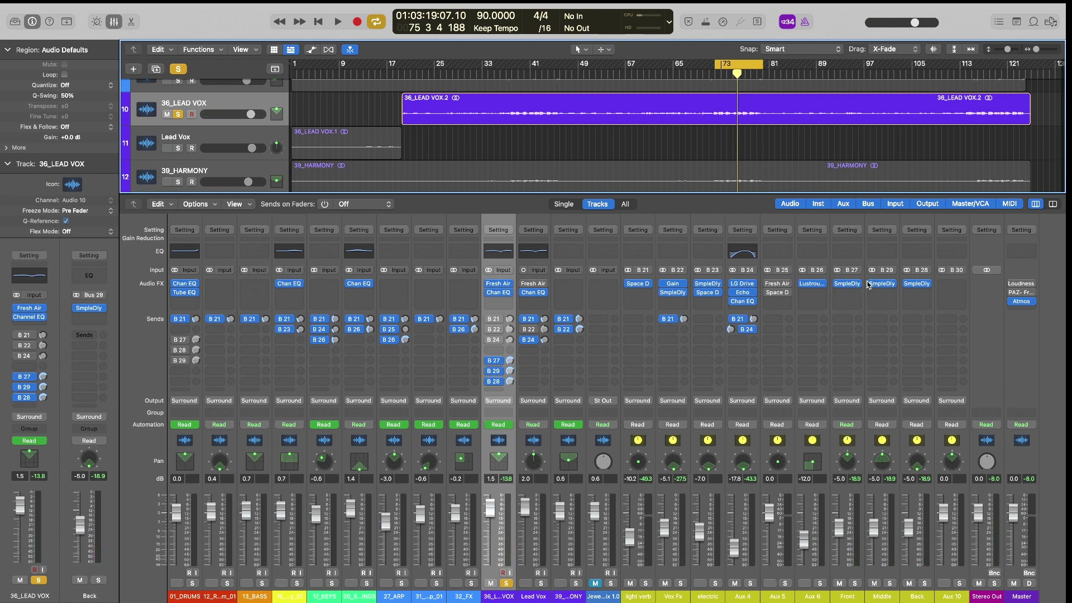
# Insert a stereo ChromaVerb on the Front aux with the Concert Hall room type
pyautogui.click(847, 293)
pyautogui.moveTo(857, 325)
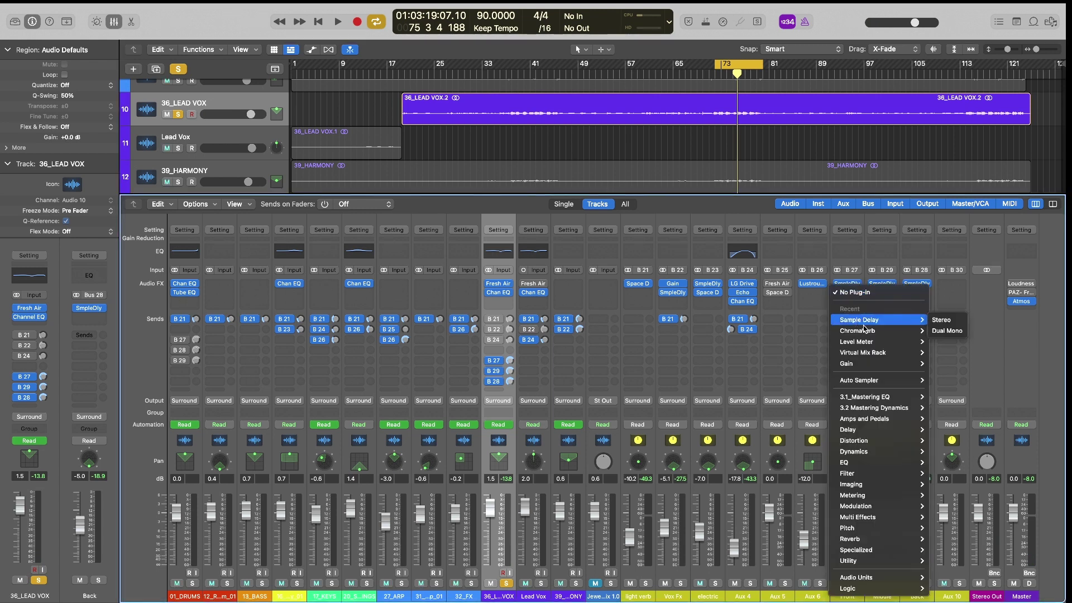
pyautogui.click(942, 330)
pyautogui.moveTo(592, 142); pyautogui.dragTo(401, 113)
pyautogui.click(406, 158)
pyautogui.click(437, 136)
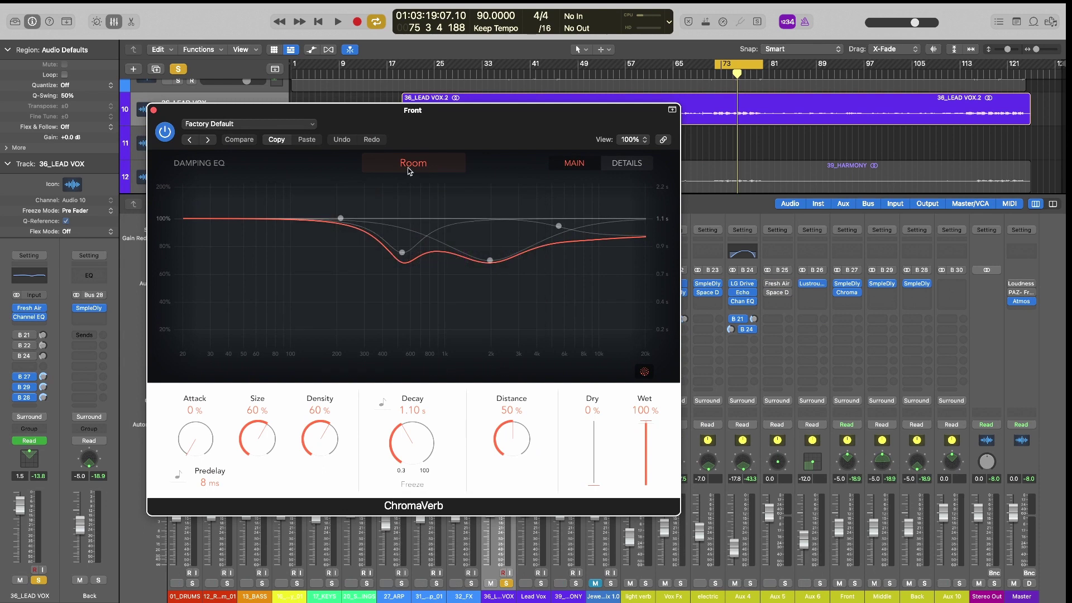
pyautogui.click(406, 158)
pyautogui.click(406, 204)
# Sync the Front reverb decay to a 1/2 note and copy the ChromaVerb onto Middle and Back
pyautogui.moveTo(424, 106); pyautogui.dragTo(469, 110)
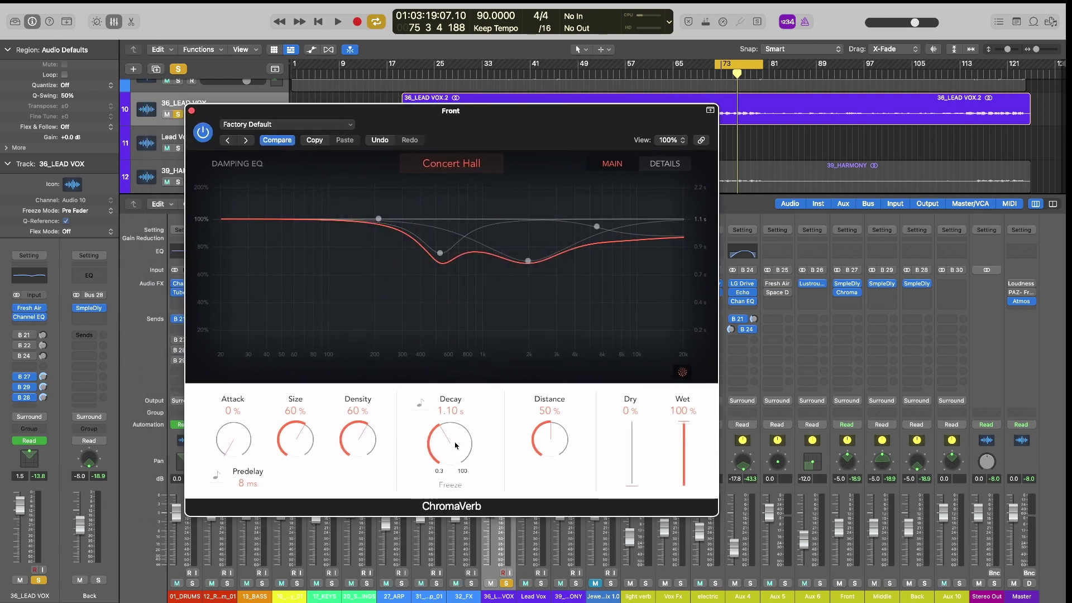
pyautogui.click(422, 401)
pyautogui.moveTo(497, 134); pyautogui.dragTo(517, 125)
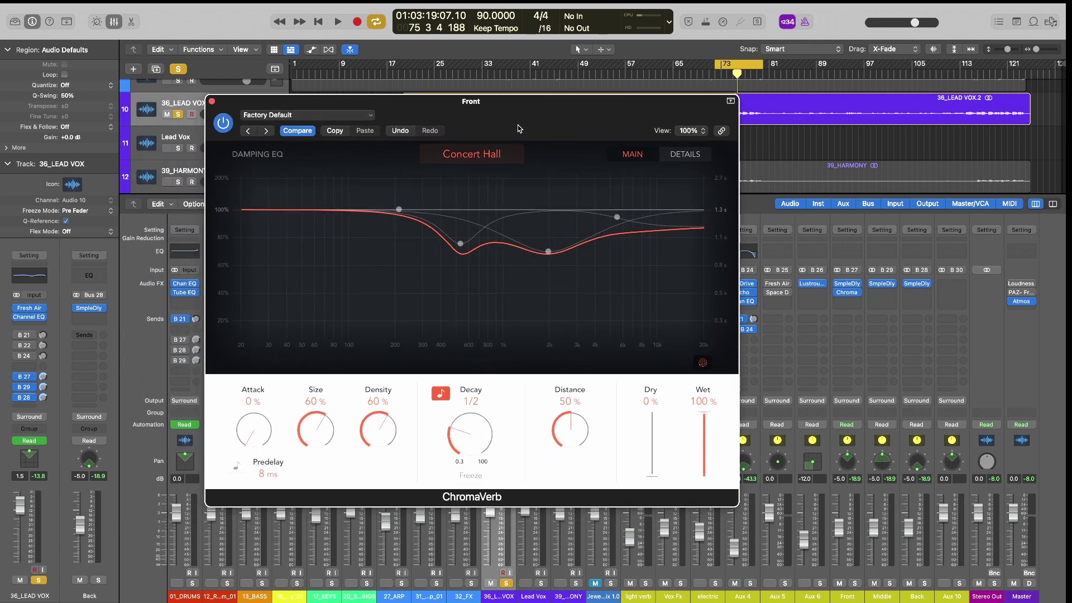
pyautogui.click(212, 101)
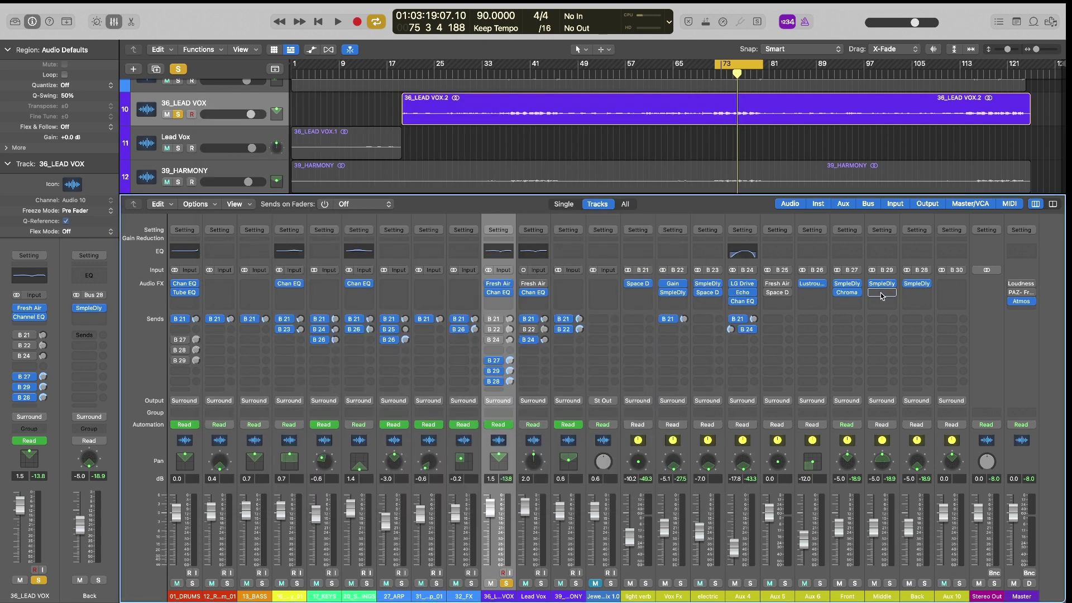
pyautogui.moveTo(910, 306); pyautogui.dragTo(910, 305)
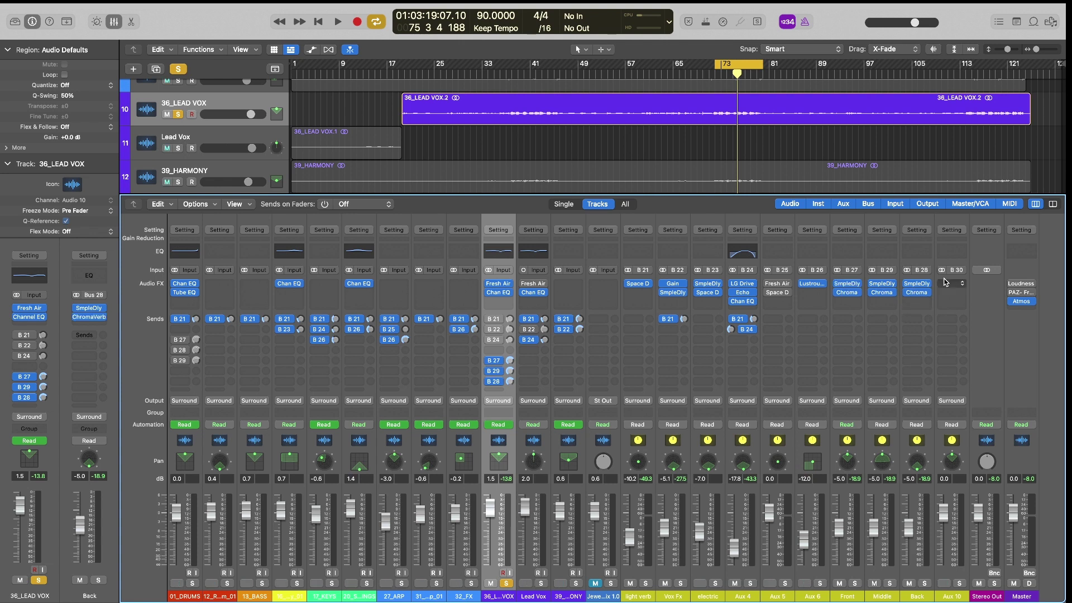
# Give the Front ChromaVerb output EQ a ~2 kHz high roll-off and ~138 Hz low cut, auditioning it
pyautogui.click(848, 292)
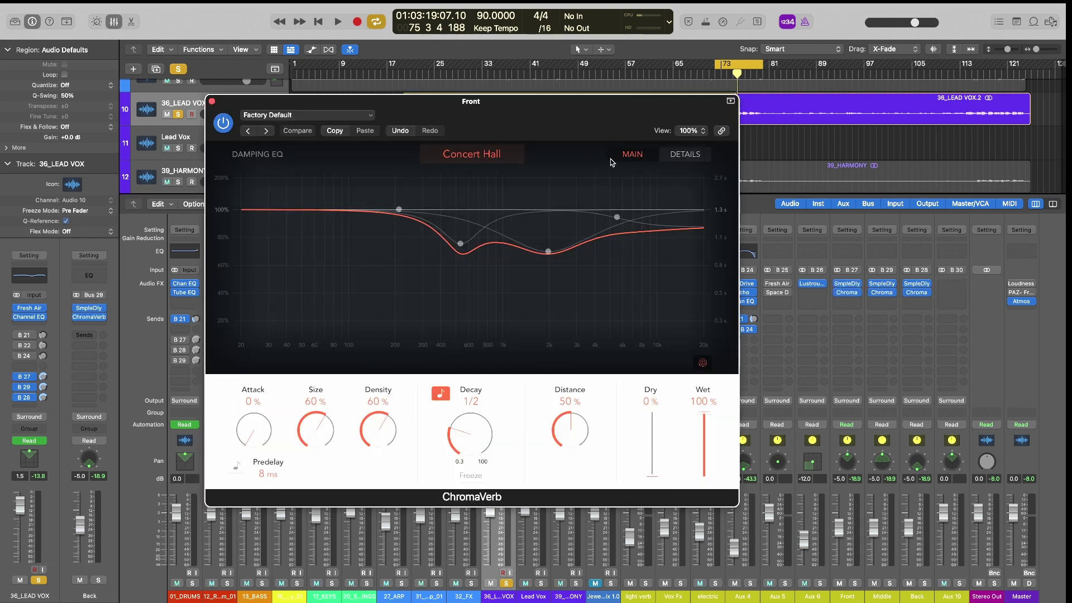
pyautogui.click(693, 154)
pyautogui.moveTo(646, 267); pyautogui.dragTo(563, 276)
pyautogui.click(262, 175)
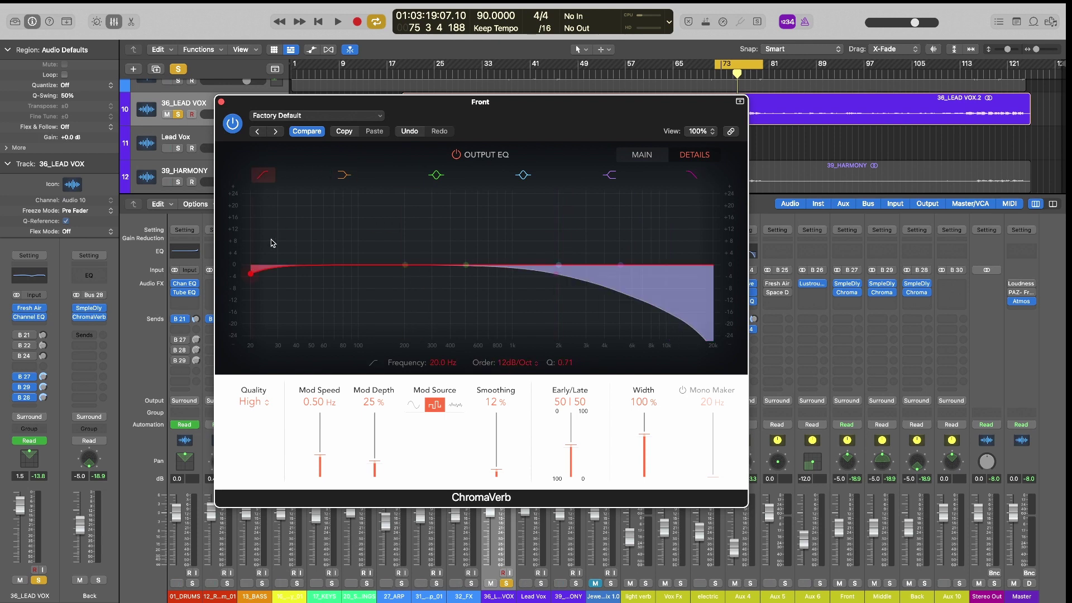
pyautogui.moveTo(251, 265); pyautogui.dragTo(515, 284)
pyautogui.press('space')
pyautogui.press('space')
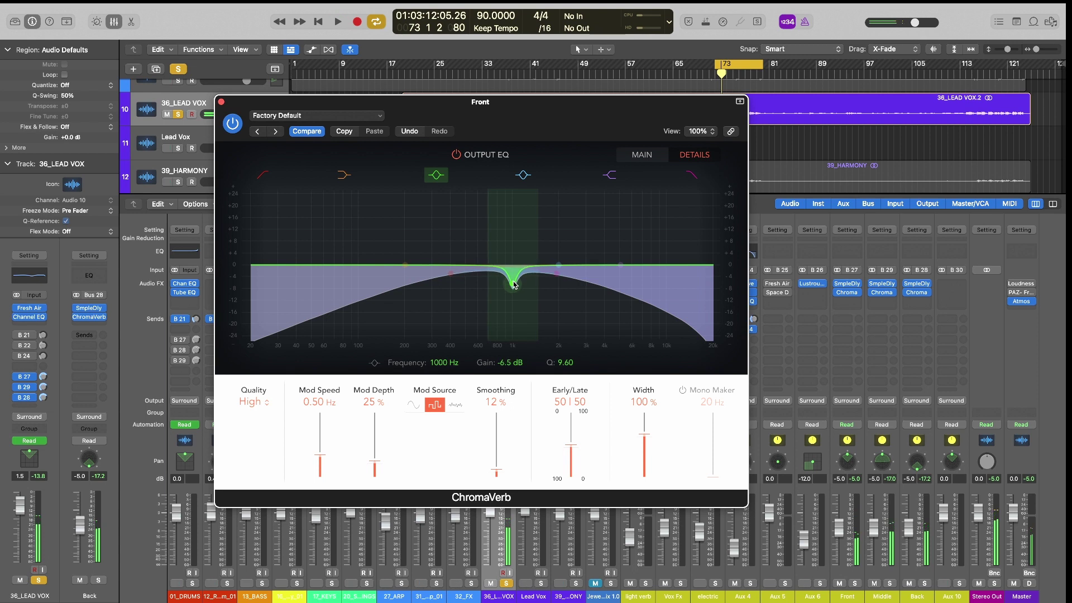
# Copy the Front ChromaVerb onto the Back aux, check the Middle reverb's EQ, and play back
pyautogui.click(221, 101)
pyautogui.moveTo(847, 292); pyautogui.dragTo(919, 297)
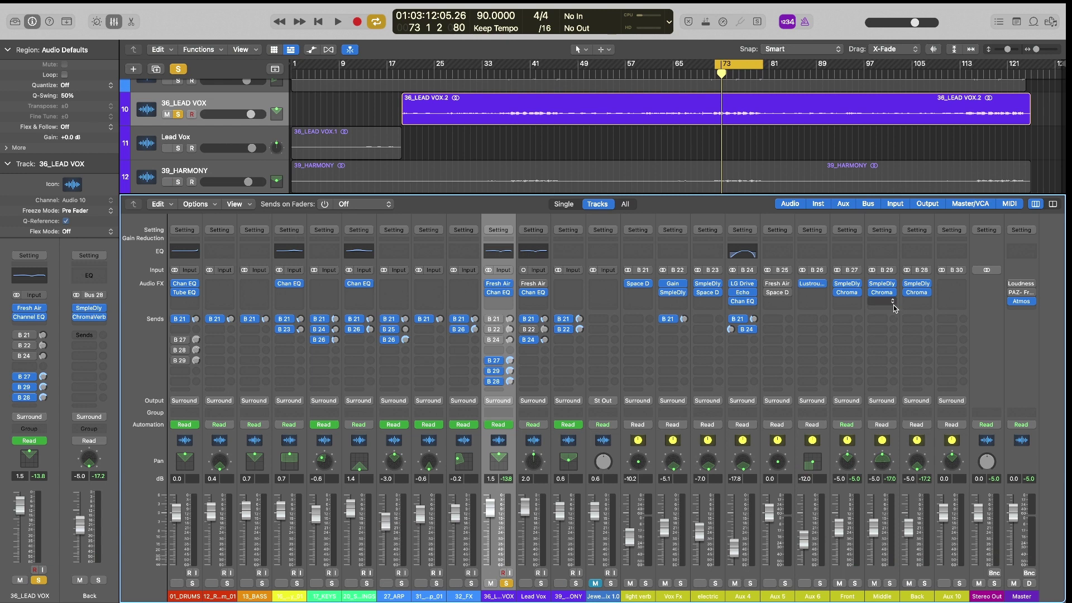
pyautogui.click(885, 294)
pyautogui.click(810, 191)
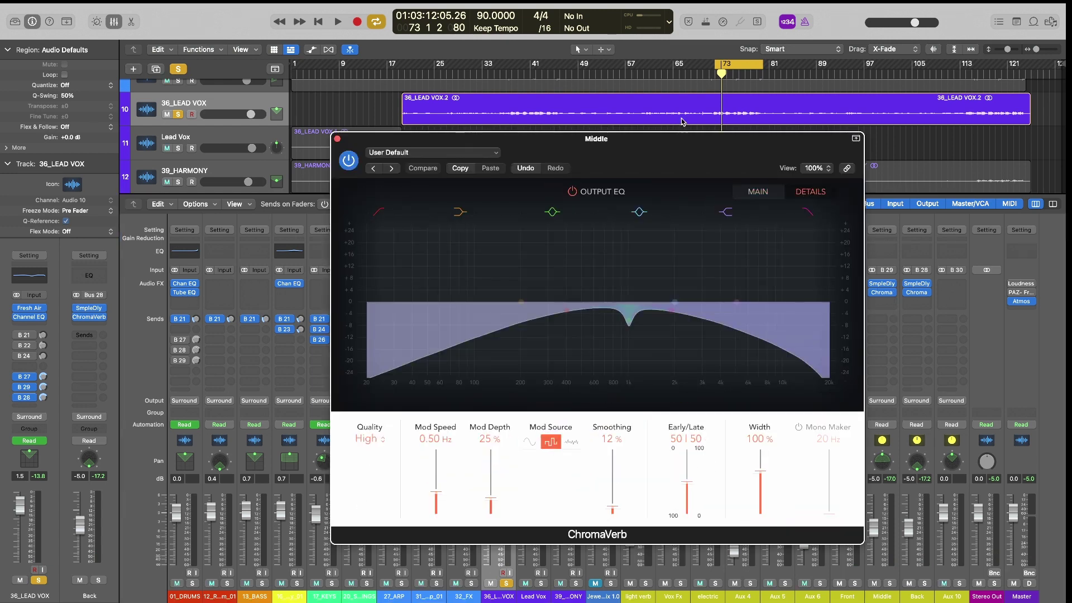
pyautogui.click(337, 139)
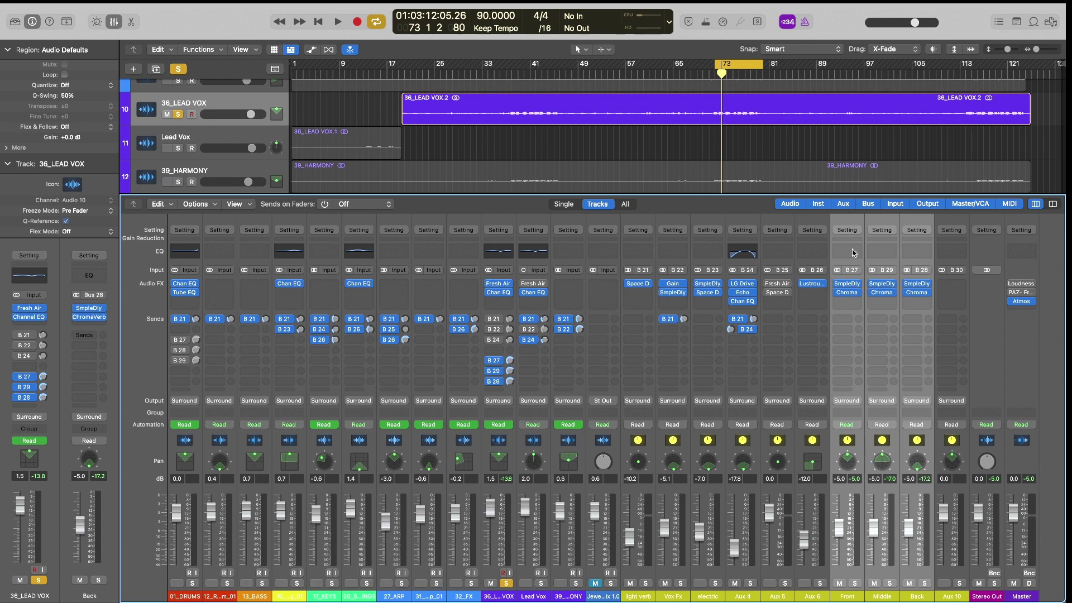
pyautogui.press('space')
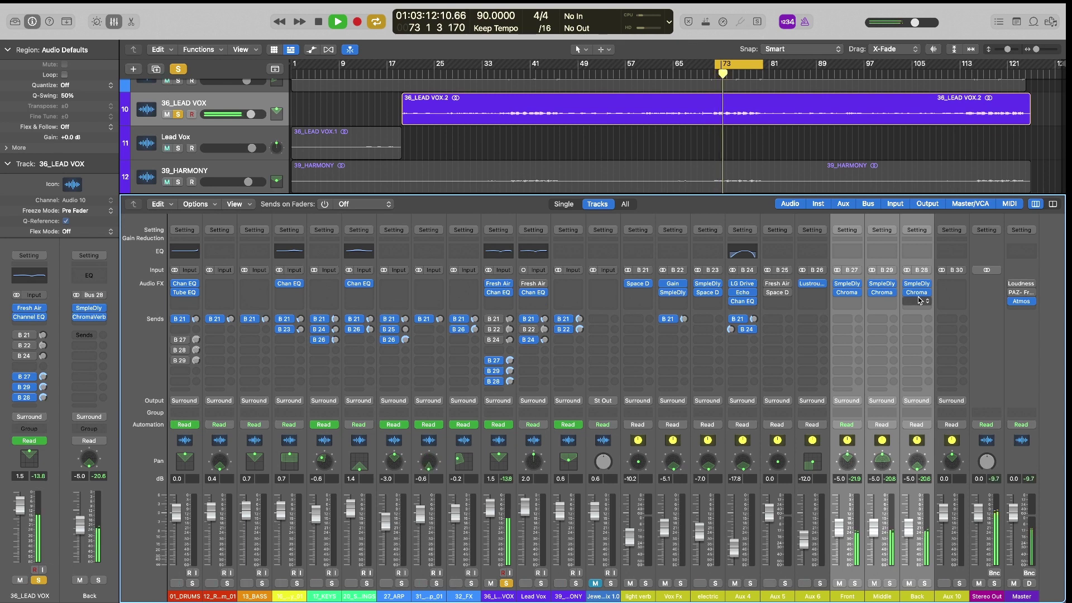
# Lower the grouped Front, Middle and Back aux volumes by entering -10 during playback, then select Front
pyautogui.moveTo(917, 294)
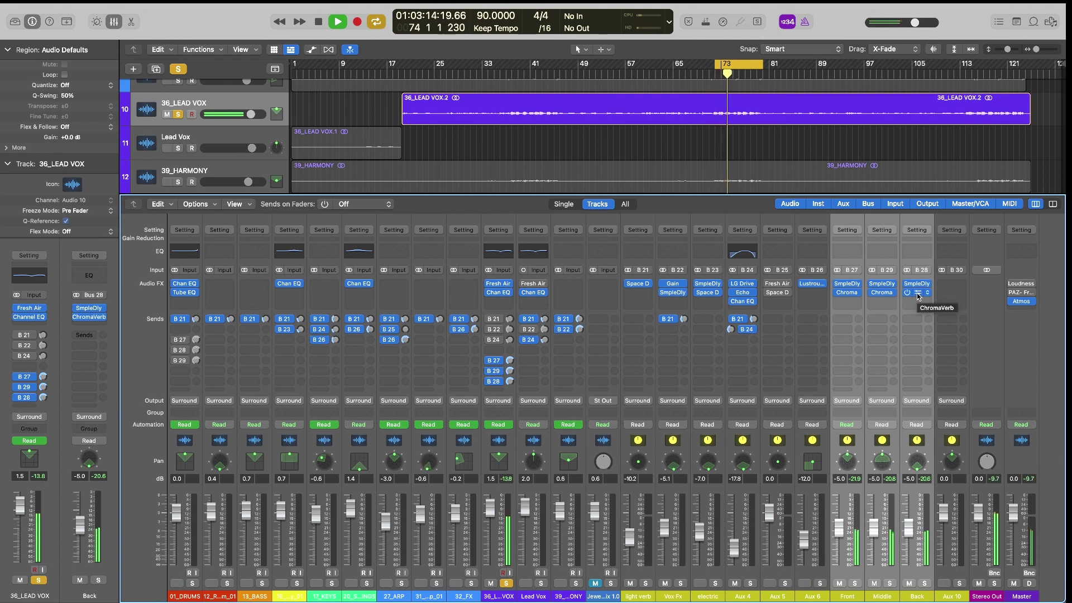
pyautogui.click(668, 170)
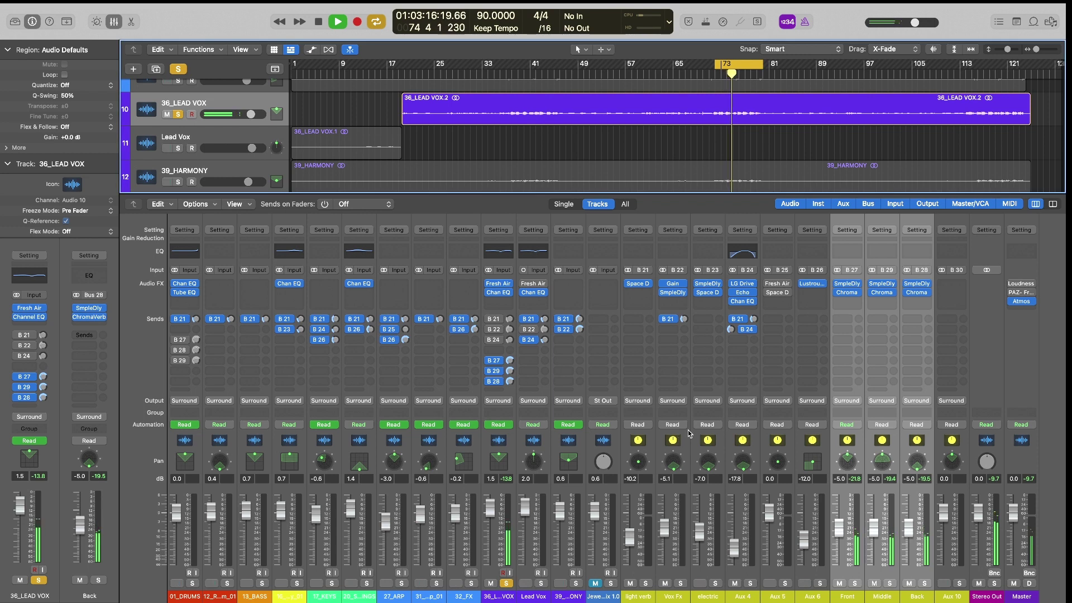
pyautogui.doubleClick(910, 478)
pyautogui.write('-10')
pyautogui.press('Return')
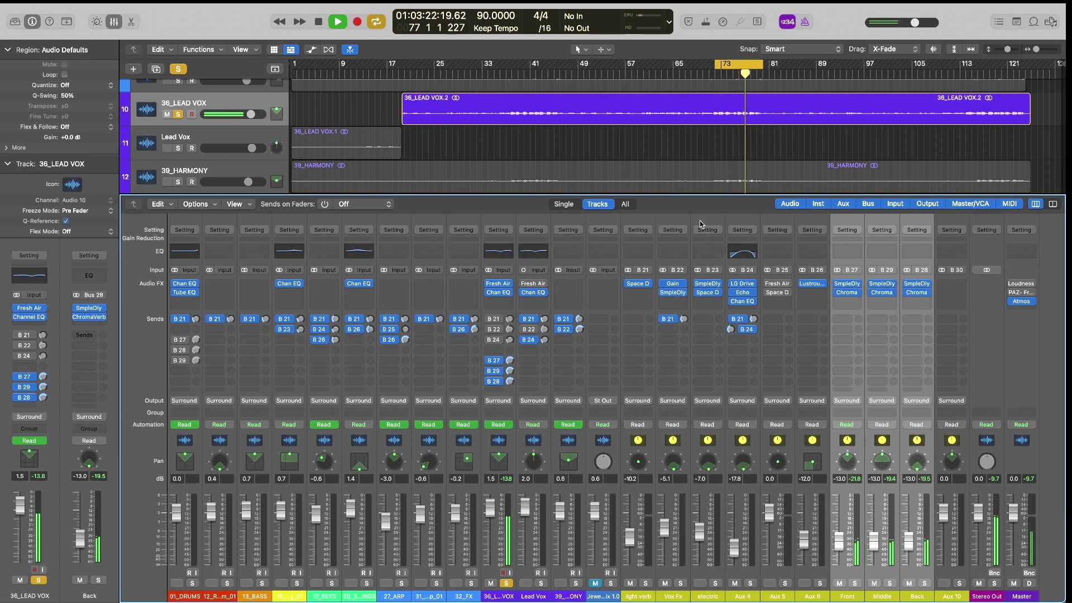
pyautogui.press('space')
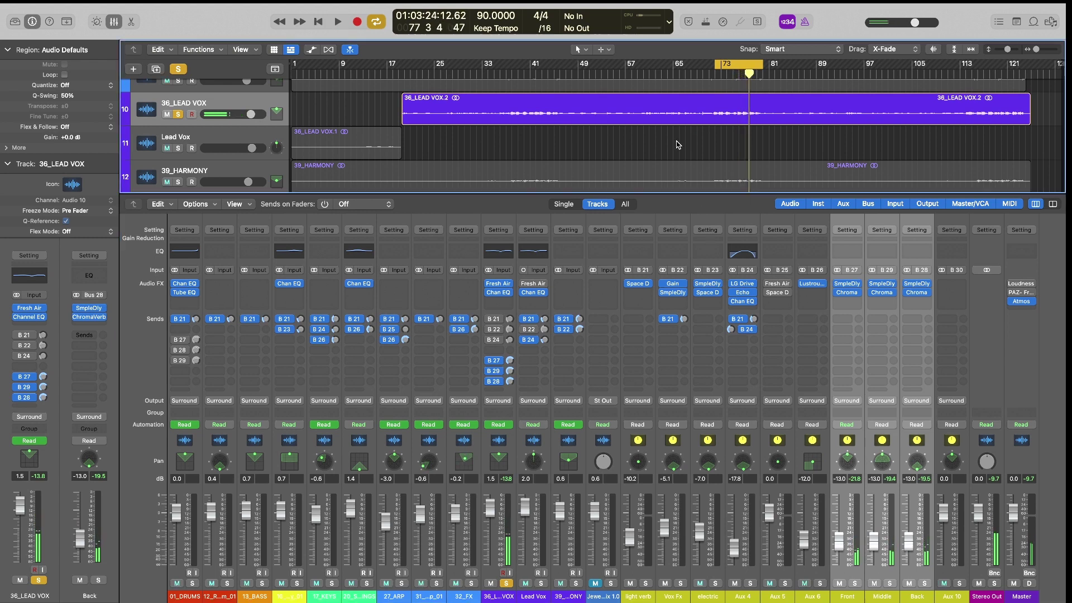
pyautogui.click(677, 145)
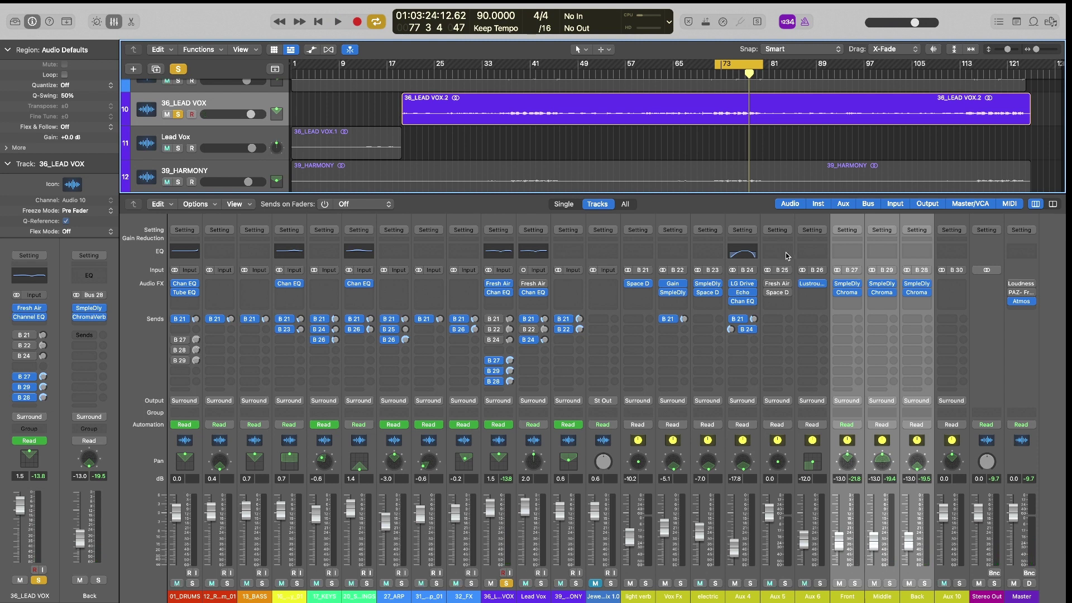
pyautogui.click(844, 291)
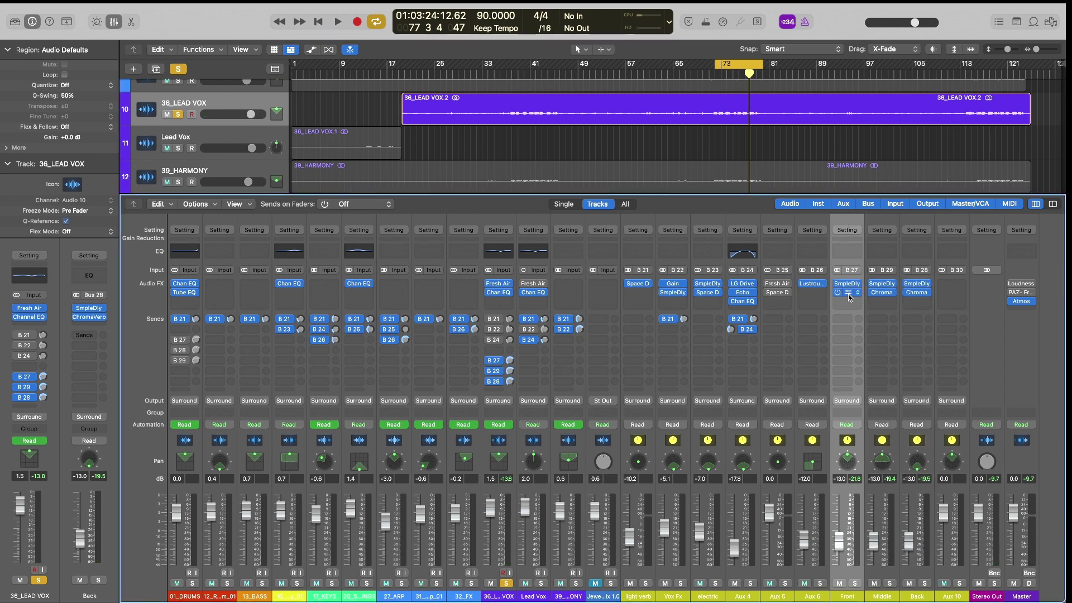
# Set the Front ChromaVerb Distance to 14% and review the Middle reverb's main controls
pyautogui.click(848, 293)
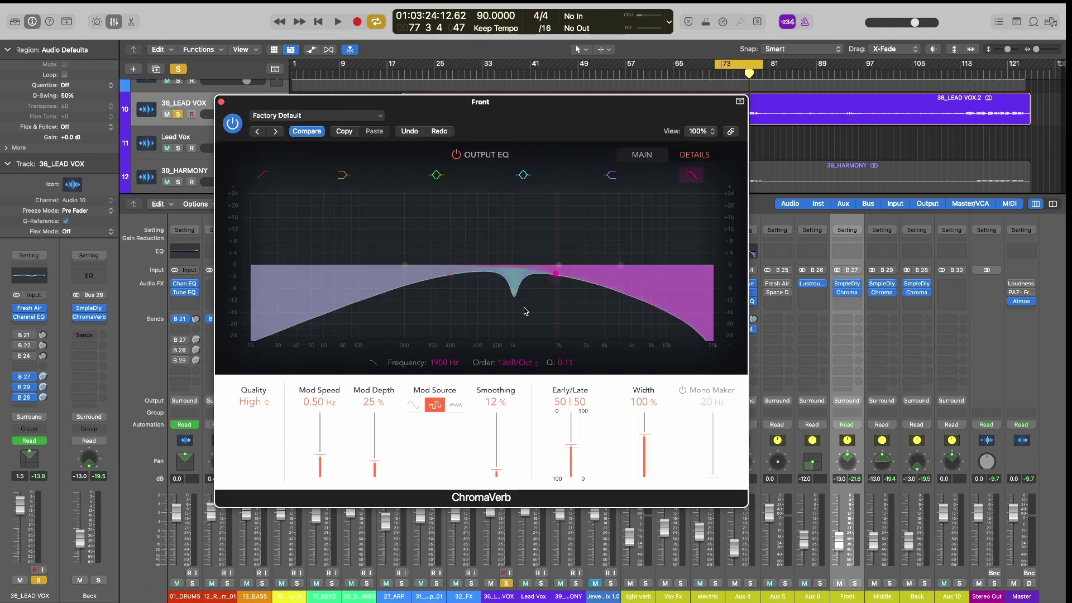
pyautogui.click(643, 157)
pyautogui.moveTo(580, 423); pyautogui.dragTo(604, 482)
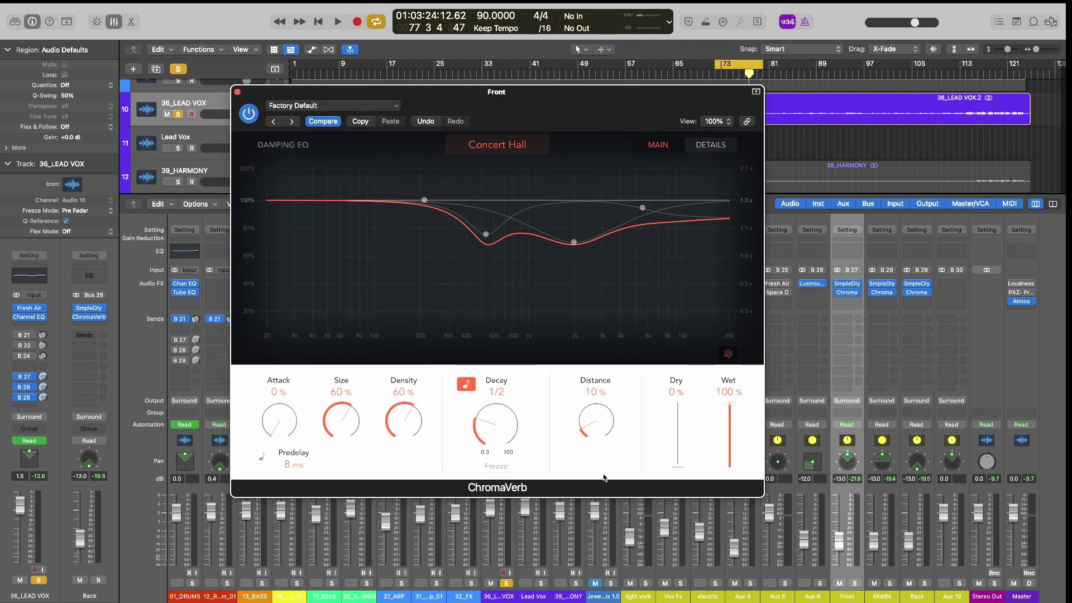
pyautogui.click(237, 92)
pyautogui.click(882, 290)
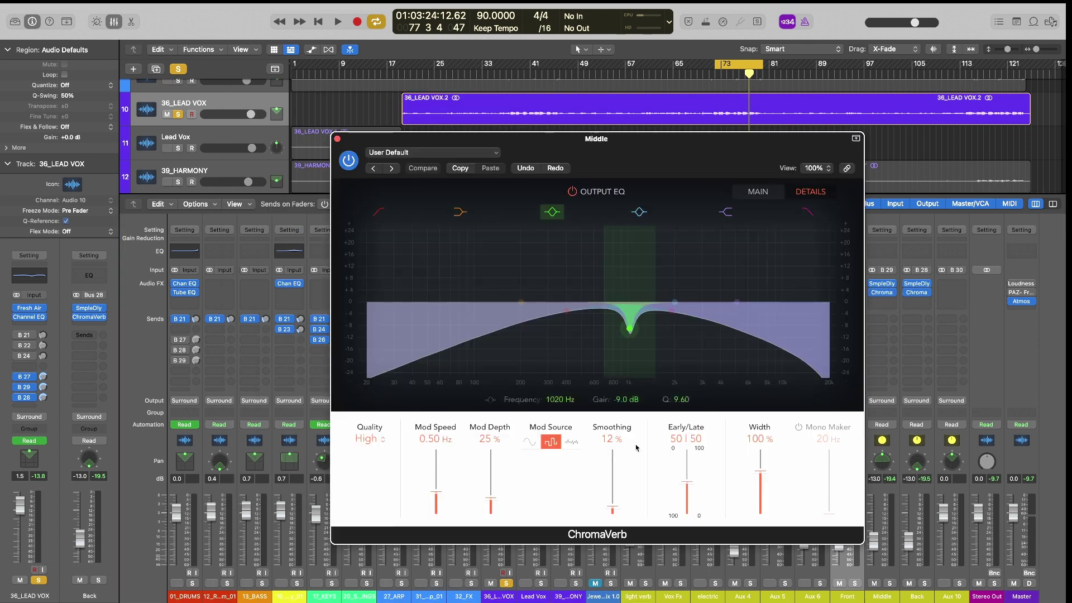
pyautogui.click(758, 191)
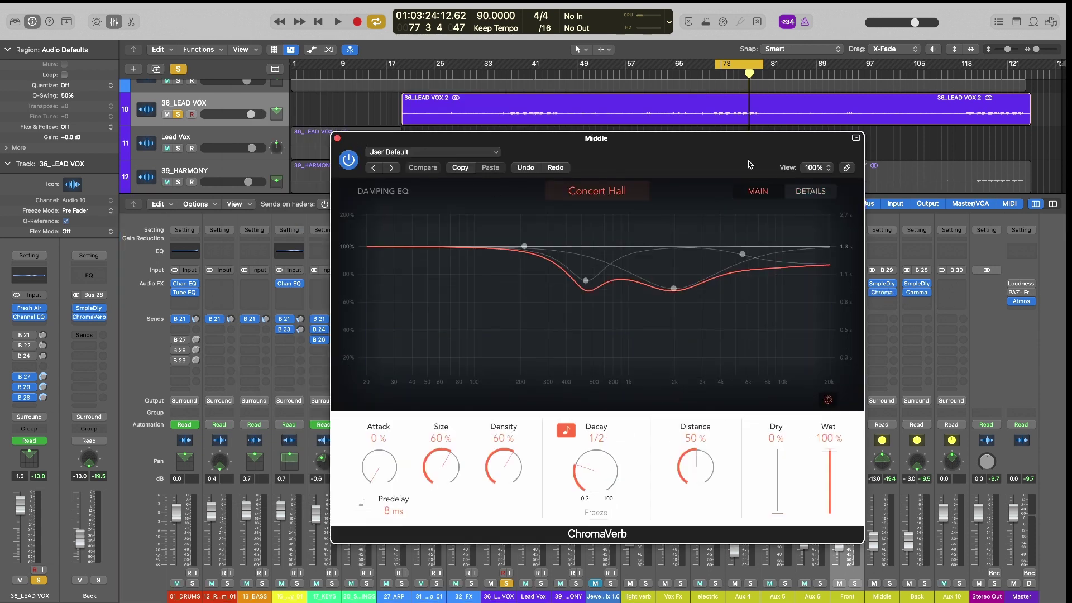
pyautogui.moveTo(336, 137); pyautogui.dragTo(342, 116)
pyautogui.click(341, 117)
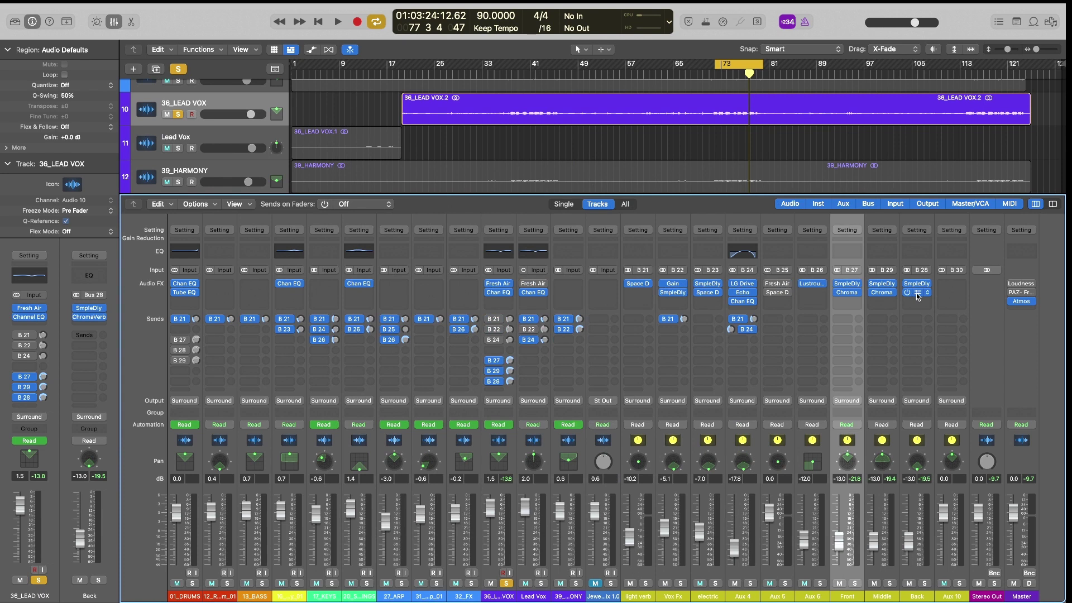
# Raise the Back ChromaVerb Distance to 91% and lengthen its decay to 1 bar
pyautogui.click(917, 293)
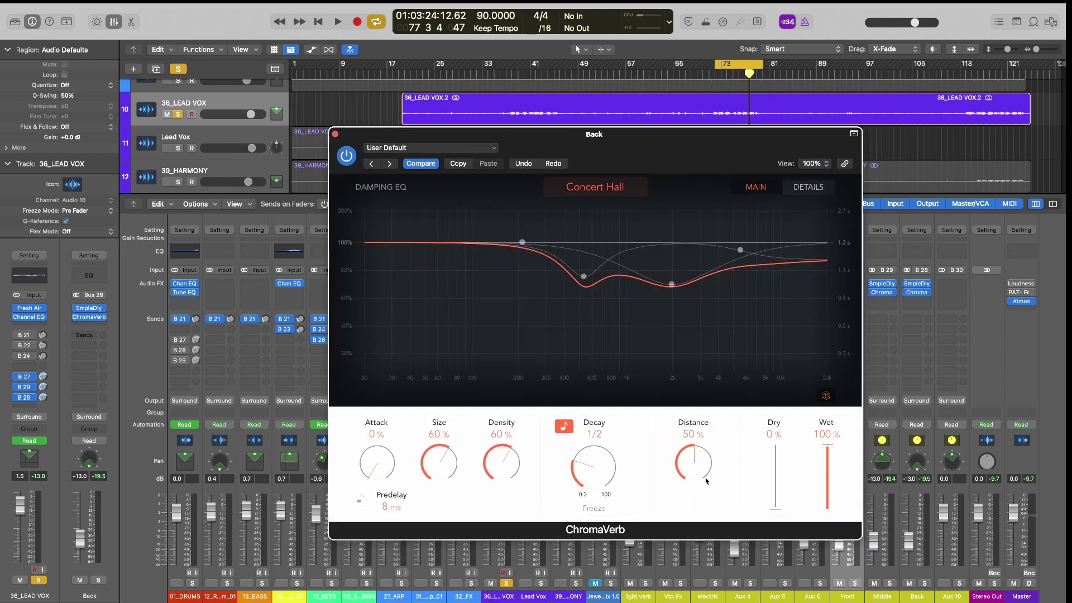
pyautogui.moveTo(692, 478); pyautogui.dragTo(696, 461)
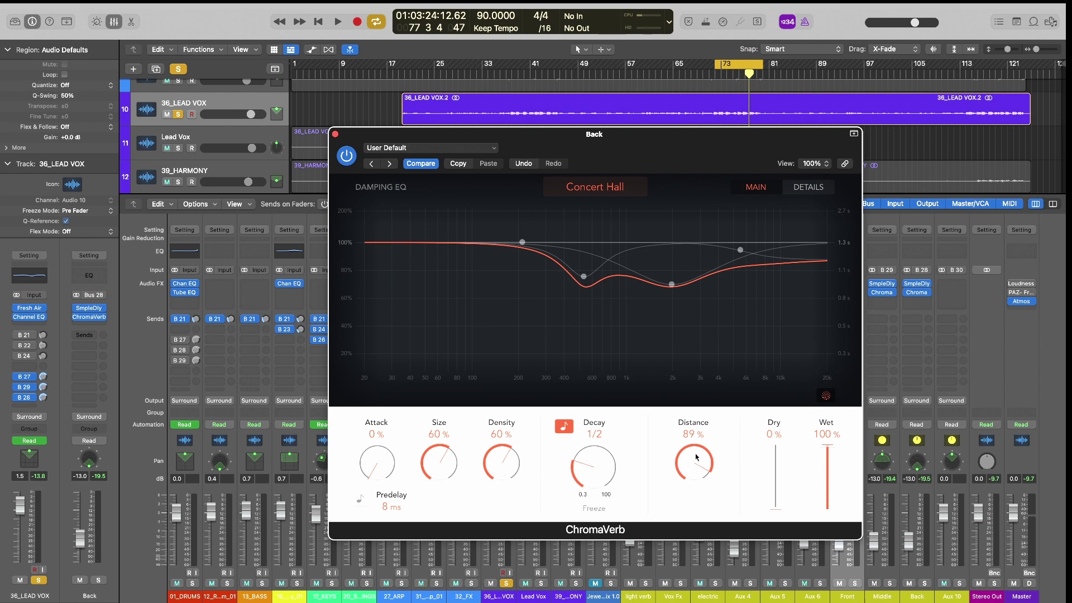
pyautogui.moveTo(696, 456); pyautogui.dragTo(697, 454)
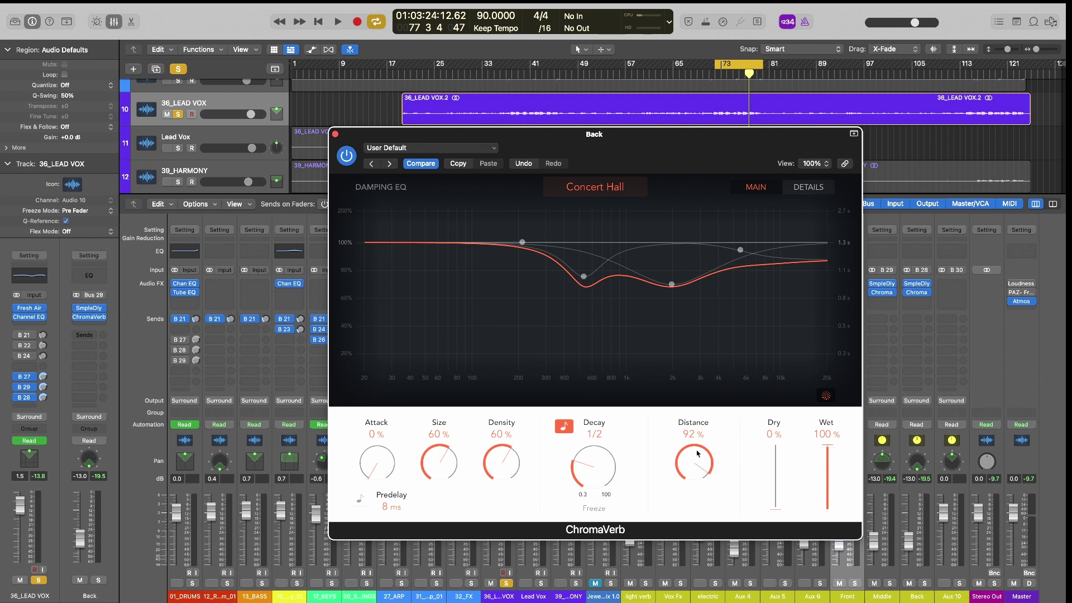
pyautogui.click(335, 134)
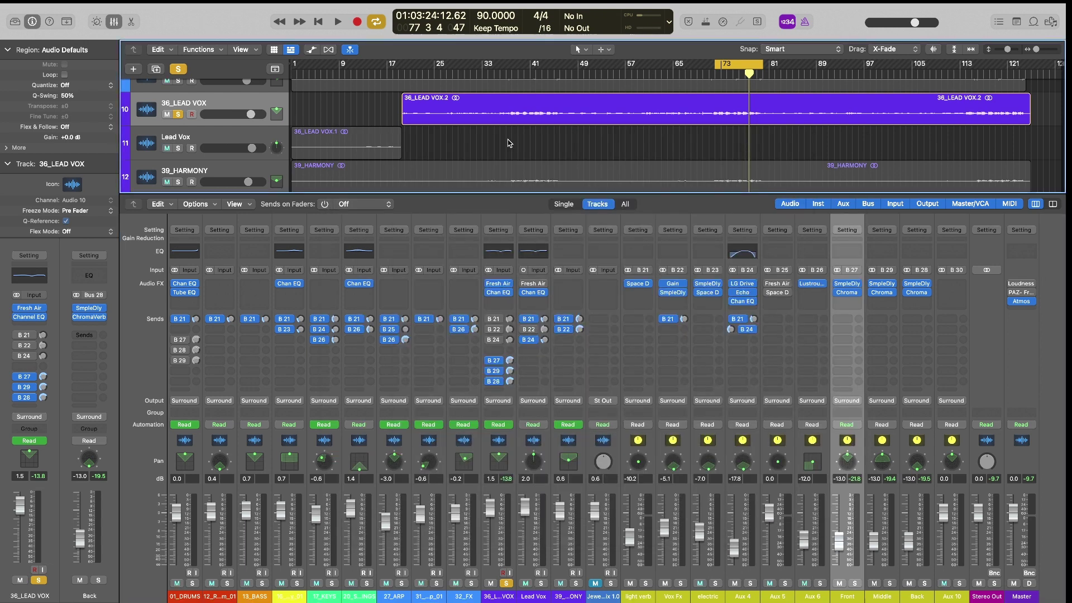
pyautogui.click(919, 294)
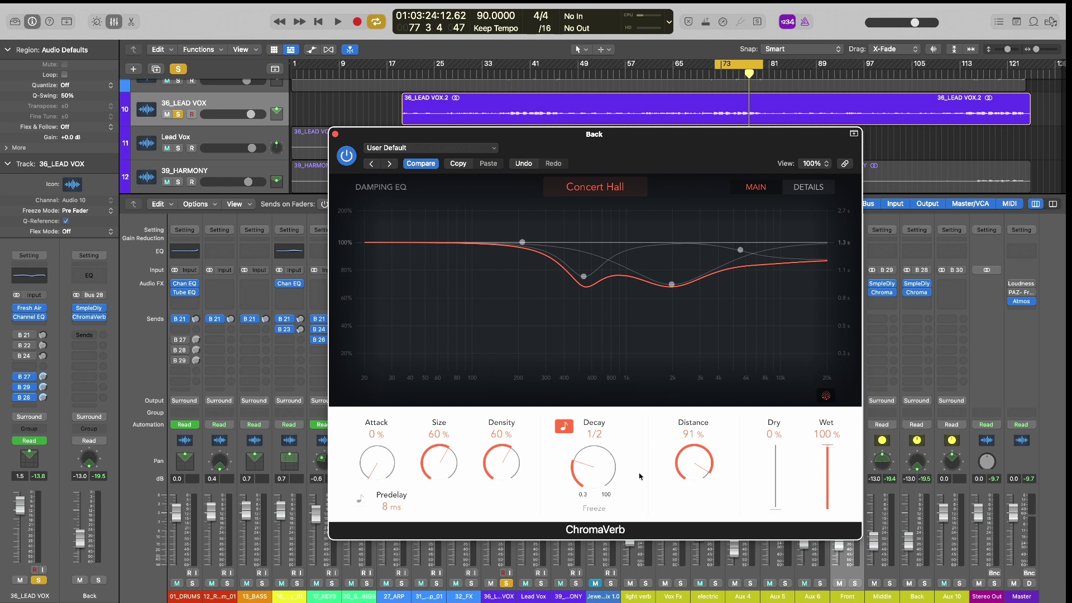
pyautogui.moveTo(596, 475); pyautogui.dragTo(595, 475)
pyautogui.click(336, 134)
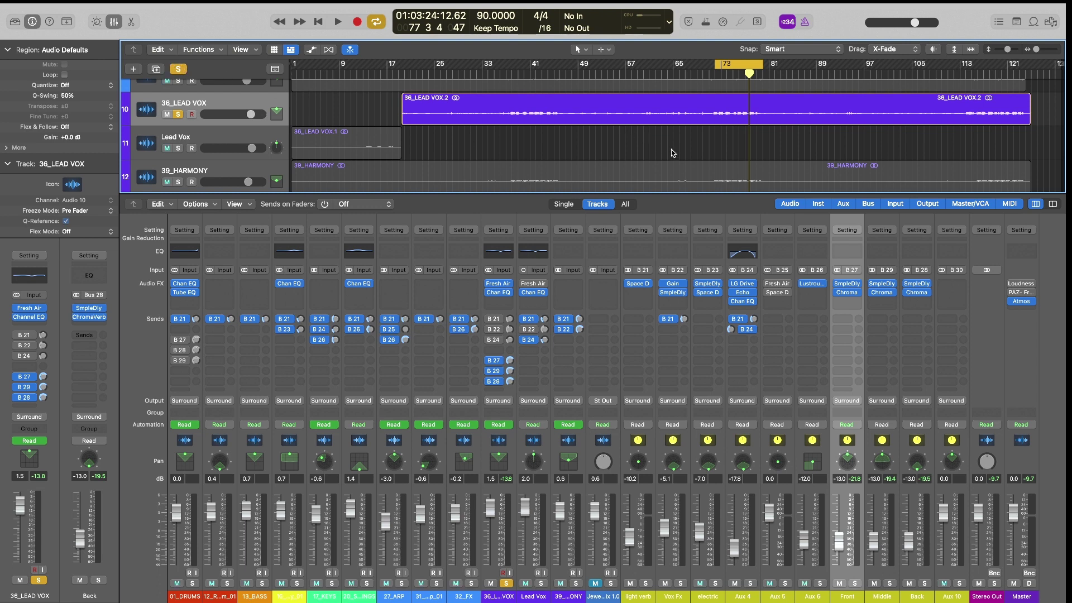
# Select the Front, Middle and Back aux strips, turn off global Solo, and replay the full mix
pyautogui.press('space')
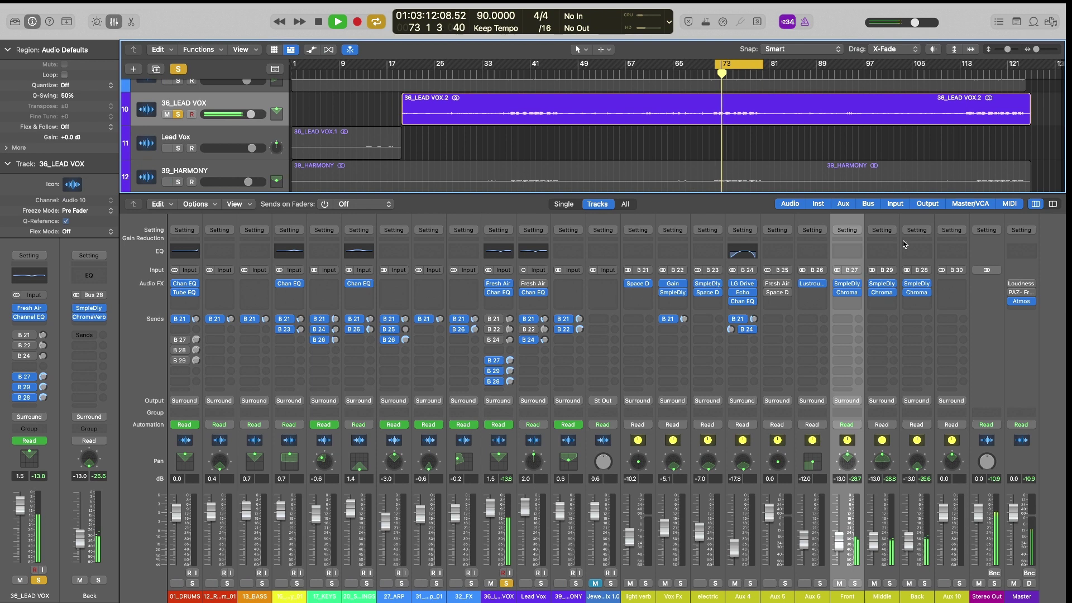
pyautogui.keyDown('shift'); pyautogui.click(919, 224); pyautogui.keyUp('shift')
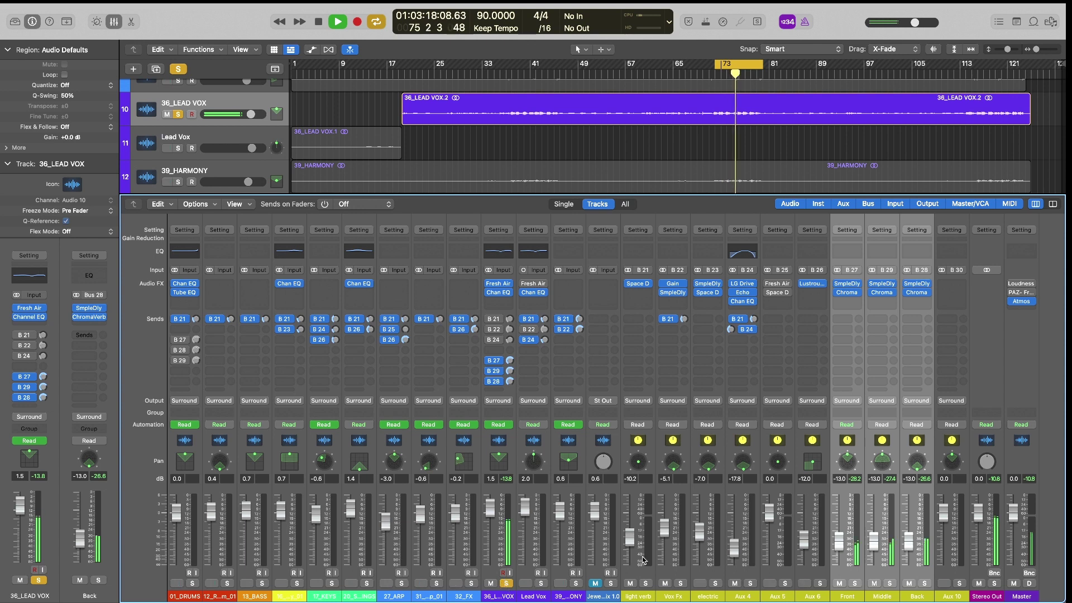
pyautogui.press('space')
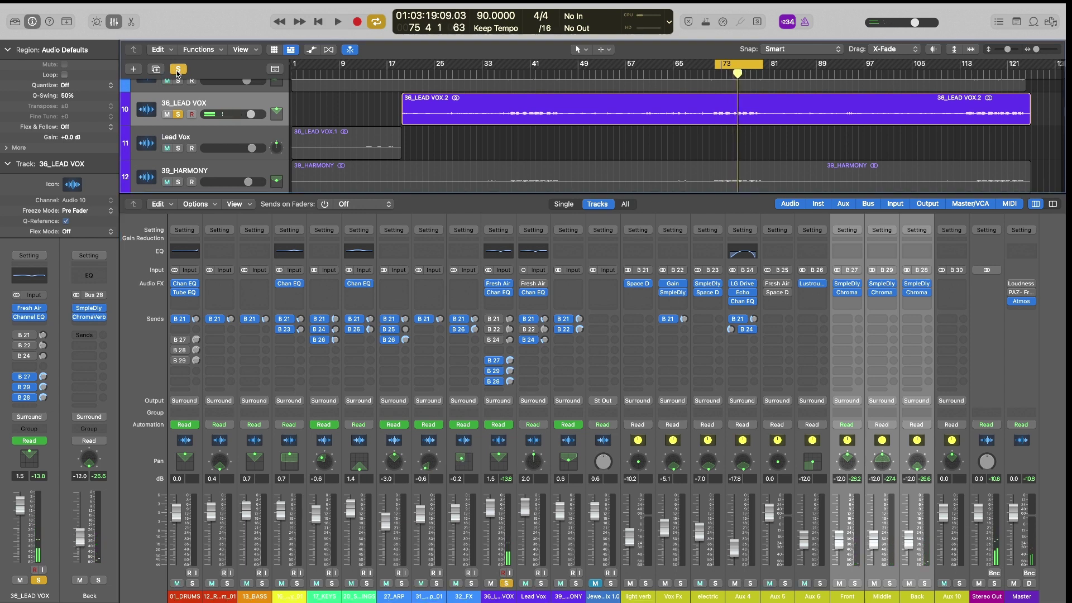
pyautogui.click(177, 69)
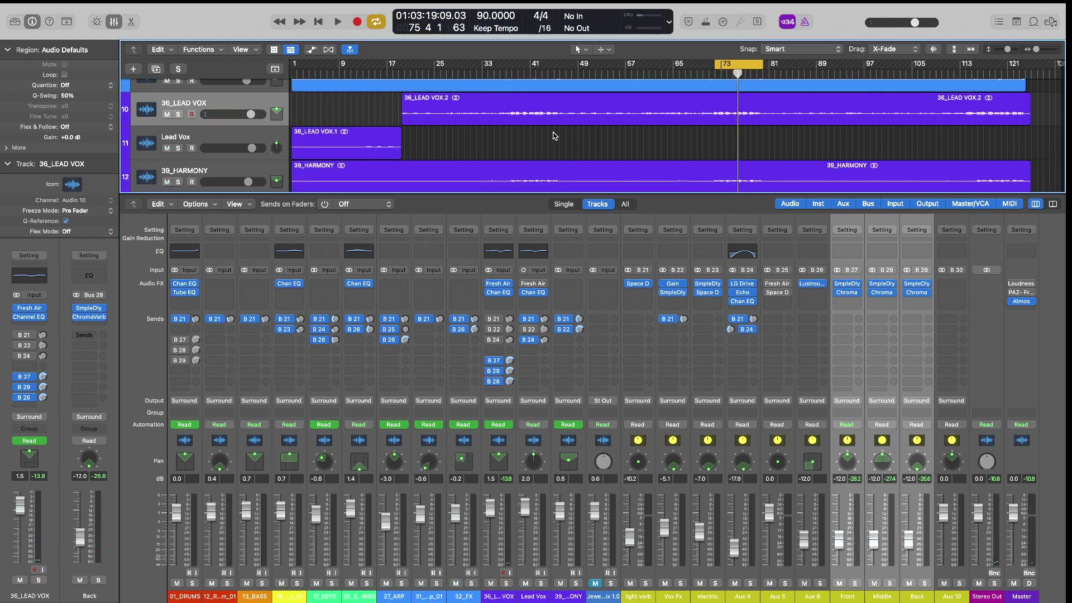
pyautogui.press('space')
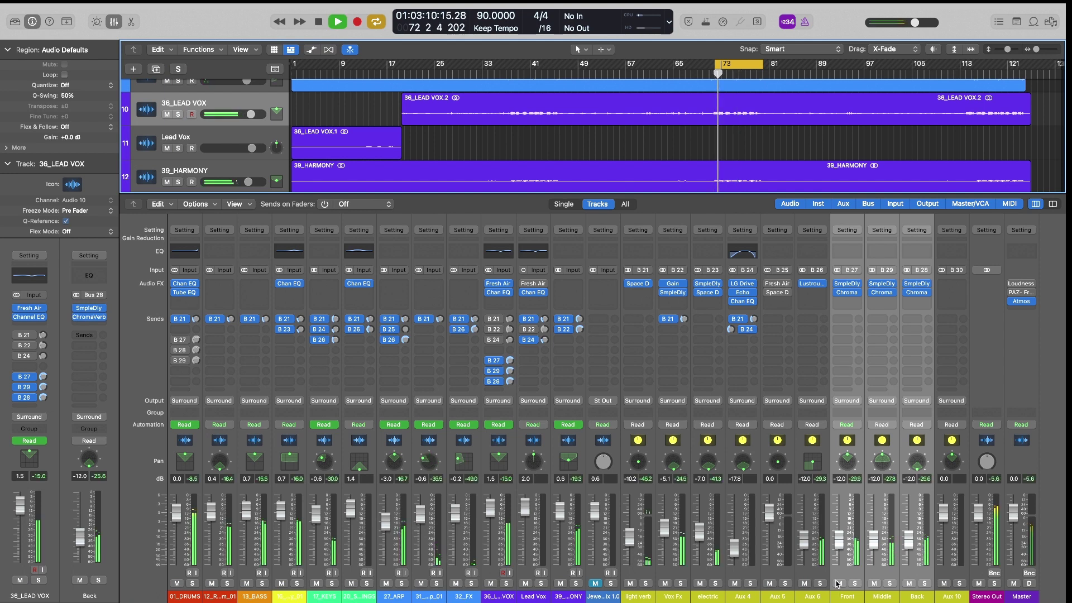
# Mute, then unmute the three surround reverb auxes during playback, stopping near bar 79
pyautogui.click(839, 550)
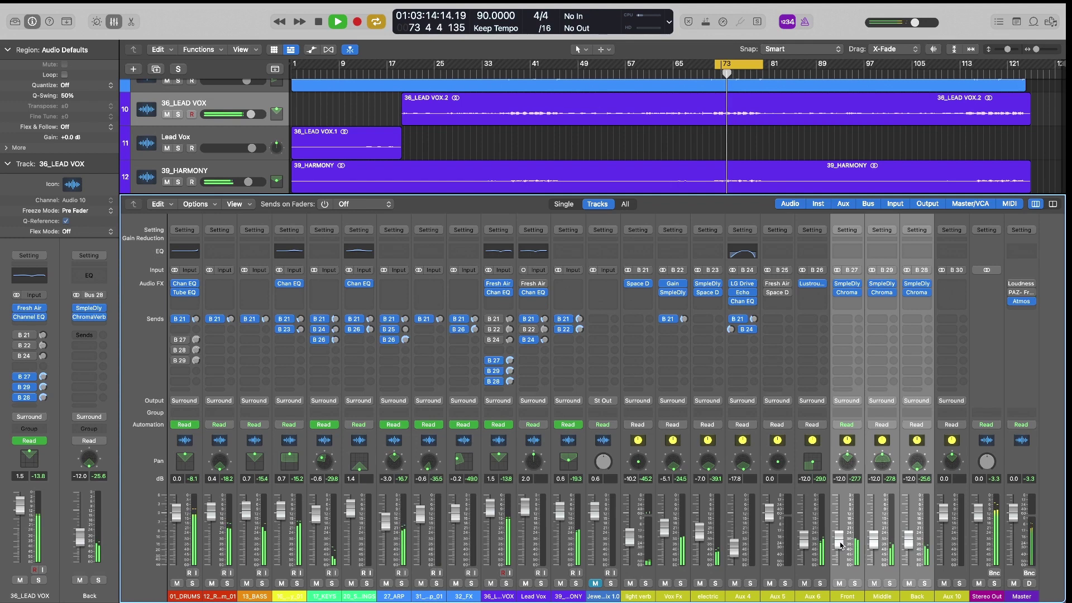
pyautogui.click(839, 583)
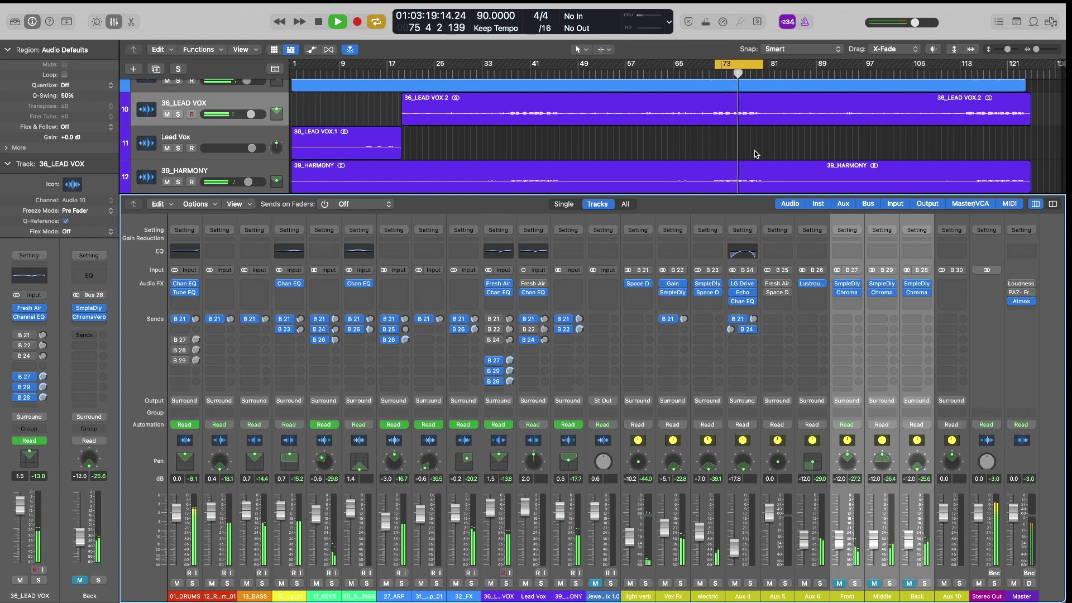
pyautogui.click(840, 584)
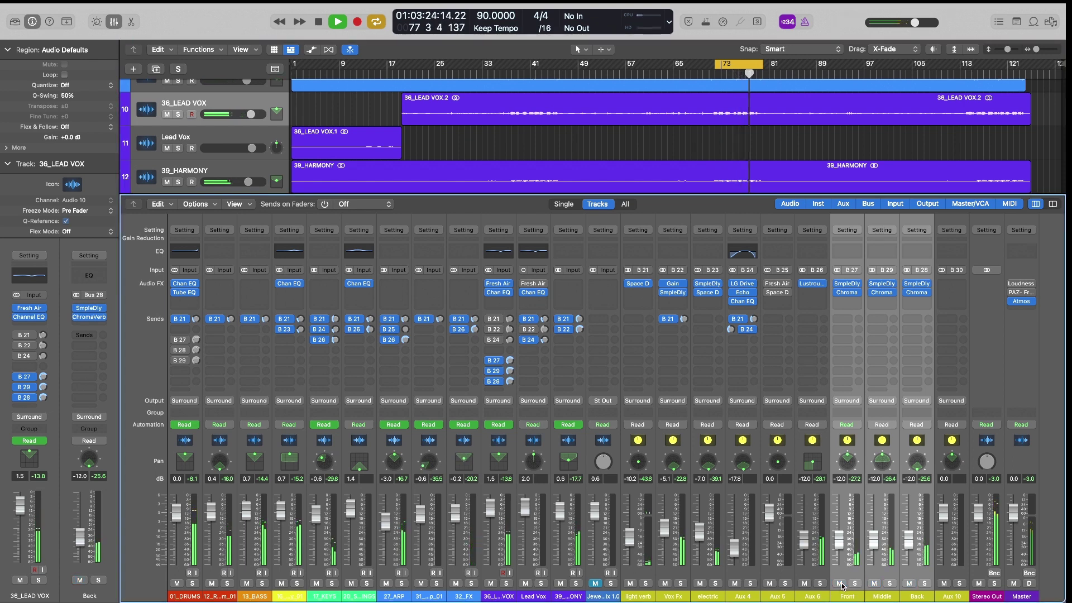
pyautogui.click(745, 169)
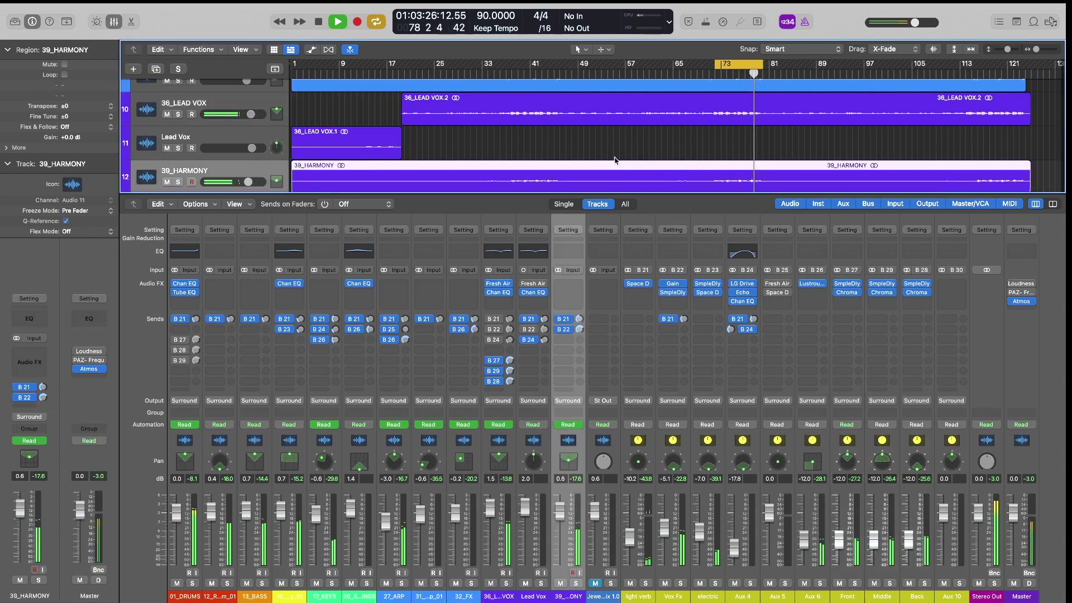
pyautogui.click(603, 143)
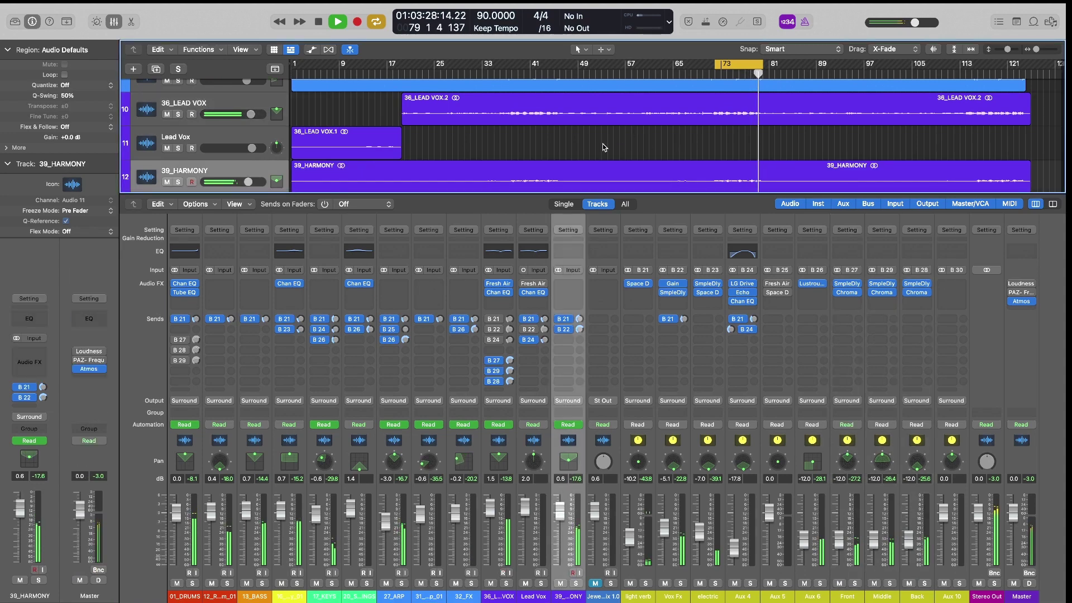
pyautogui.press('space')
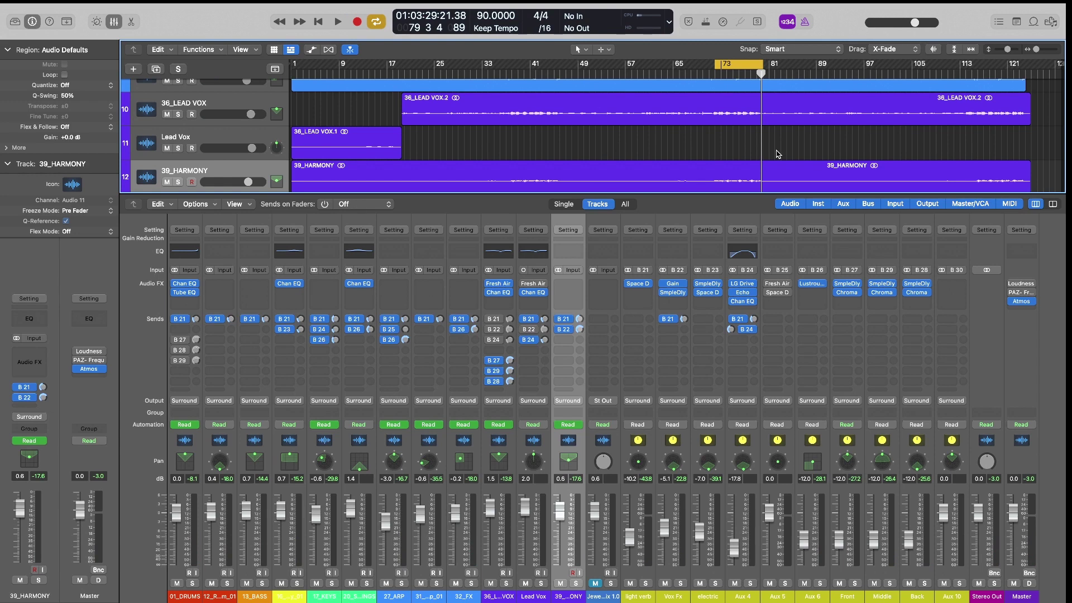
# Set the Middle aux's Sample Delay to 137.7 ms left and 152.9 ms right
pyautogui.click(887, 283)
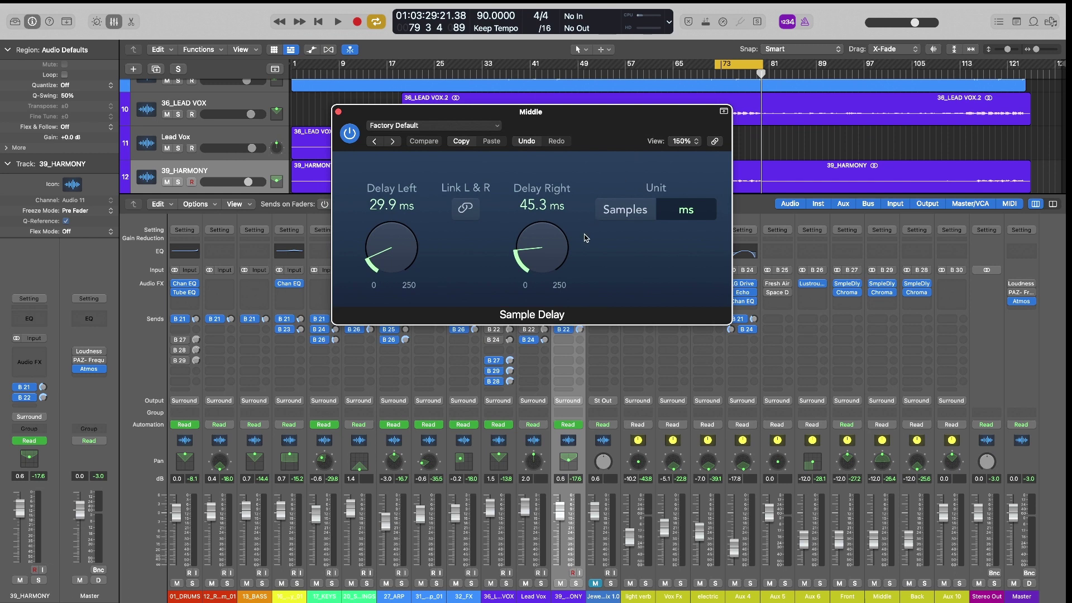
pyautogui.moveTo(539, 250); pyautogui.dragTo(531, 223)
pyautogui.moveTo(394, 254); pyautogui.dragTo(394, 252)
pyautogui.click(338, 111)
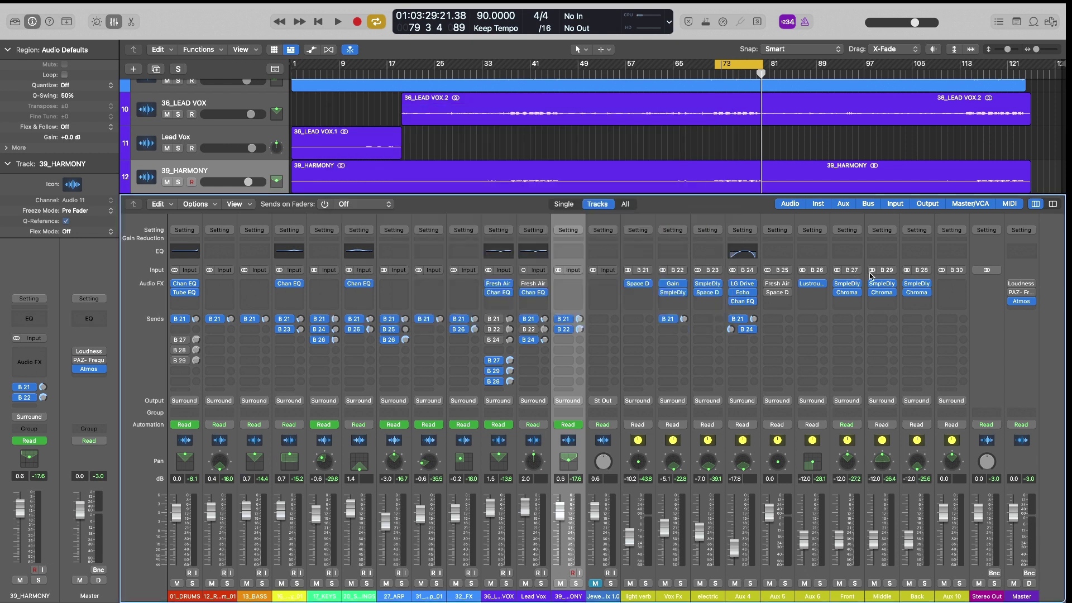
# Set the Back aux's Sample Delay to about 235/250 ms, then solo and play 36_LEAD VOX.2
pyautogui.click(916, 283)
pyautogui.moveTo(591, 304); pyautogui.dragTo(591, 262)
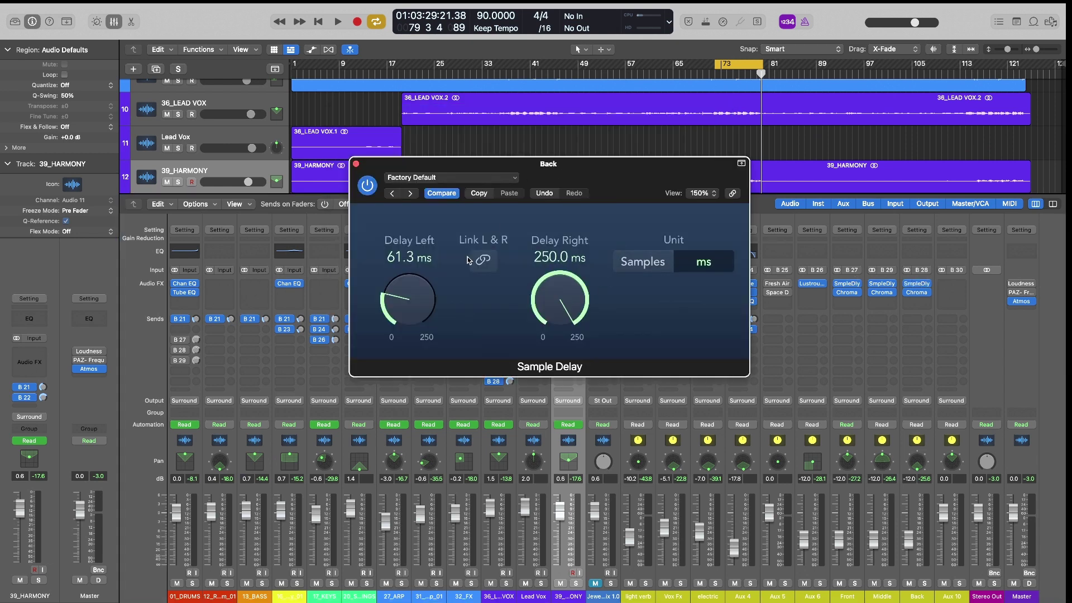
pyautogui.moveTo(406, 299)
pyautogui.mouseDown()
pyautogui.moveTo(406, 262)
pyautogui.moveTo(405, 295)
pyautogui.mouseUp()
pyautogui.click(356, 165)
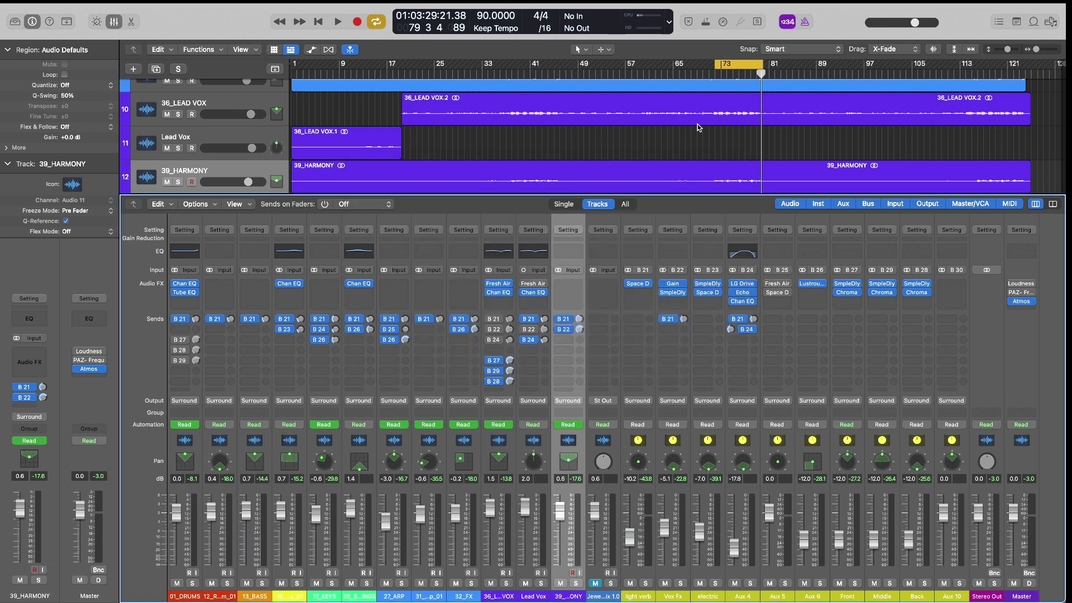
pyautogui.click(491, 117)
pyautogui.press('space')
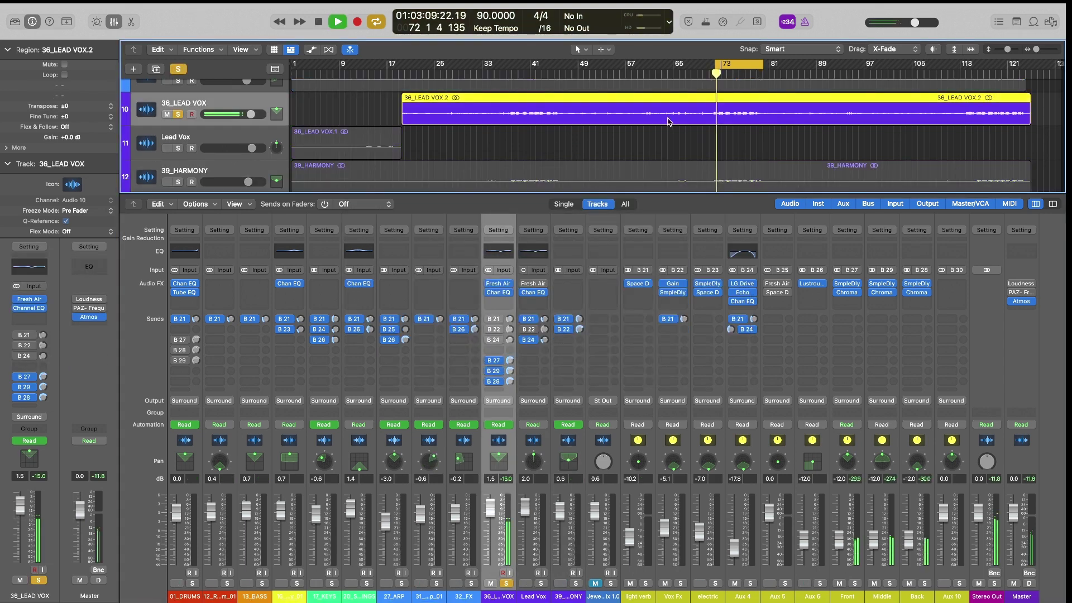
pyautogui.click(666, 143)
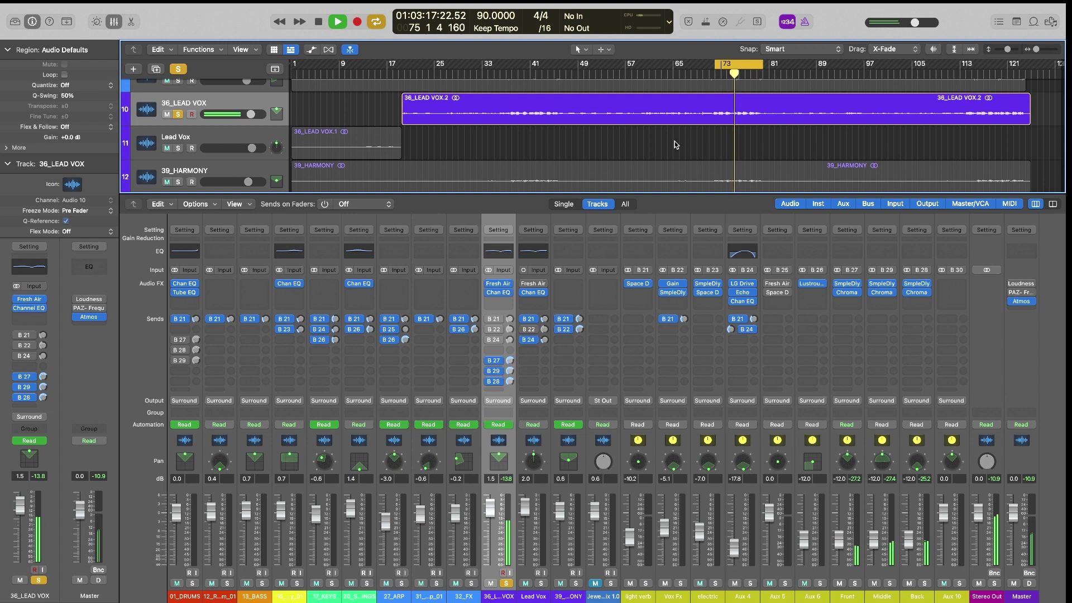
pyautogui.press('space')
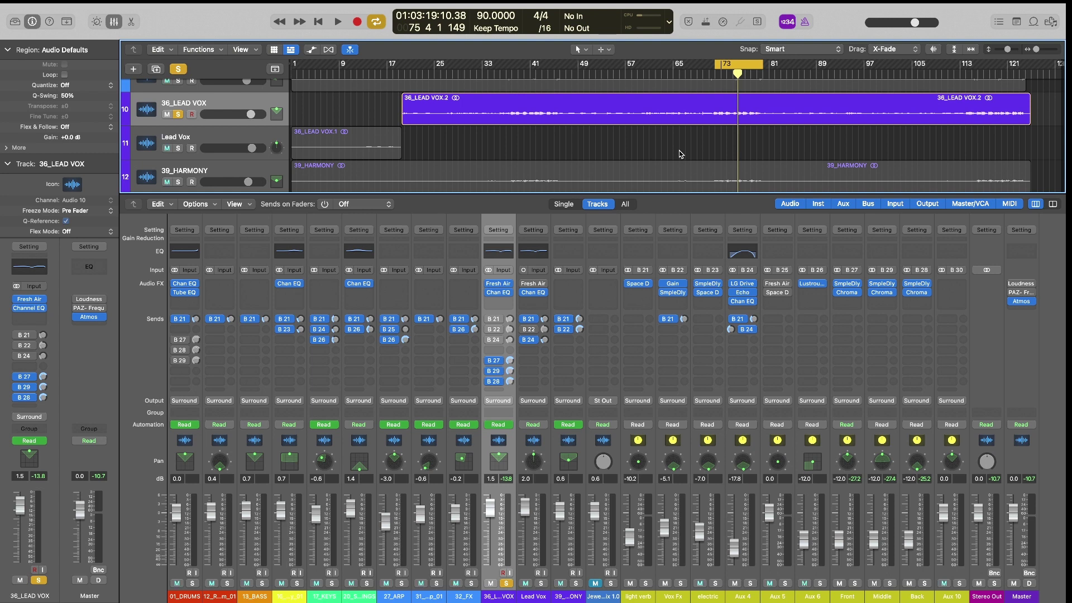
pyautogui.click(180, 68)
# Hide the Mixer so all 13 tracks fill the arrangement
pyautogui.scroll(3, 727, 154)
pyautogui.scroll(-2, 728, 155)
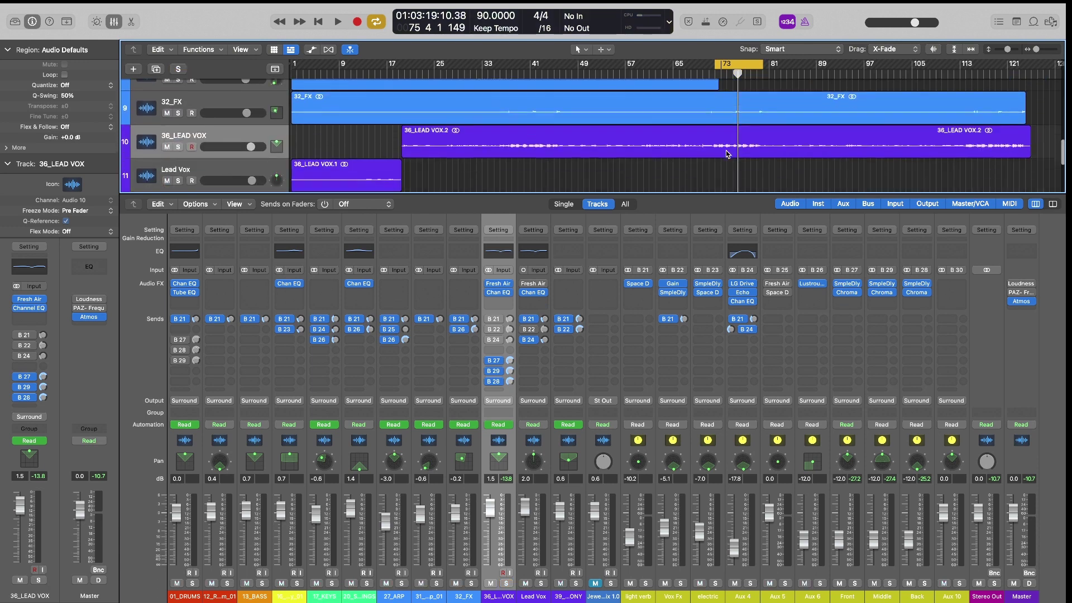
pyautogui.click(114, 21)
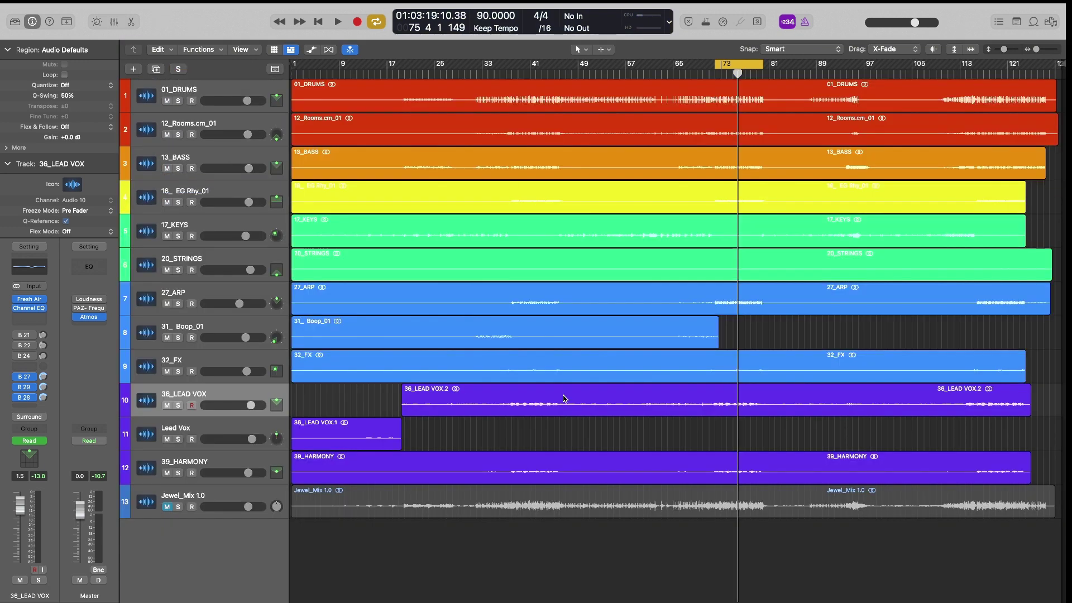